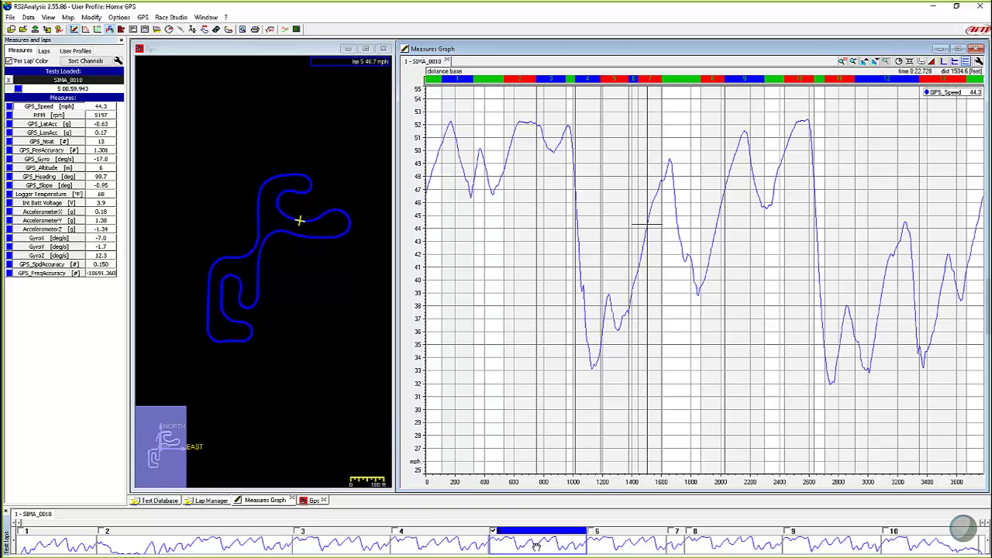
Show lap 2 (02:27.741) and zoom into its Gps track map
left_click(302, 547)
left_click(245, 548)
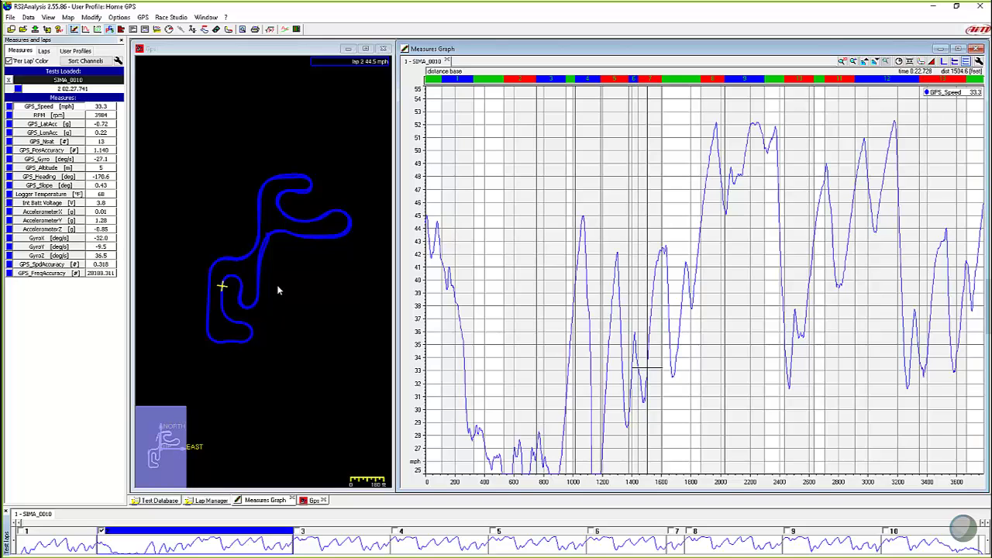
scroll(280, 265, "up", 2)
scroll(278, 260, "up", 3)
Pan the track map and move the marker to inspect lap 2's doubled section
left_click_drag(274, 309, 313, 252)
mouse_move(178, 199)
left_mouse_down()
mouse_move(228, 162)
mouse_move(246, 259)
left_mouse_up()
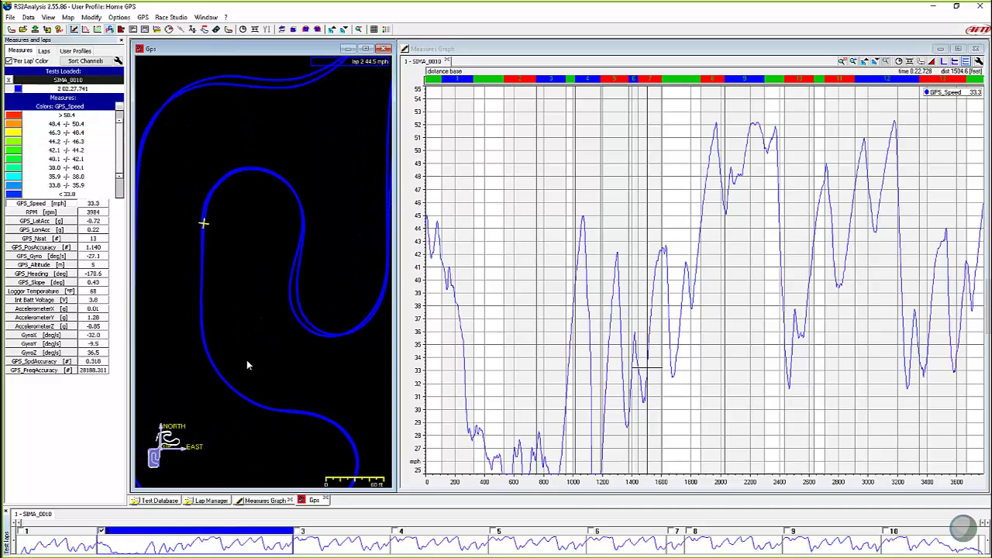
left_click_drag(244, 290, 269, 224)
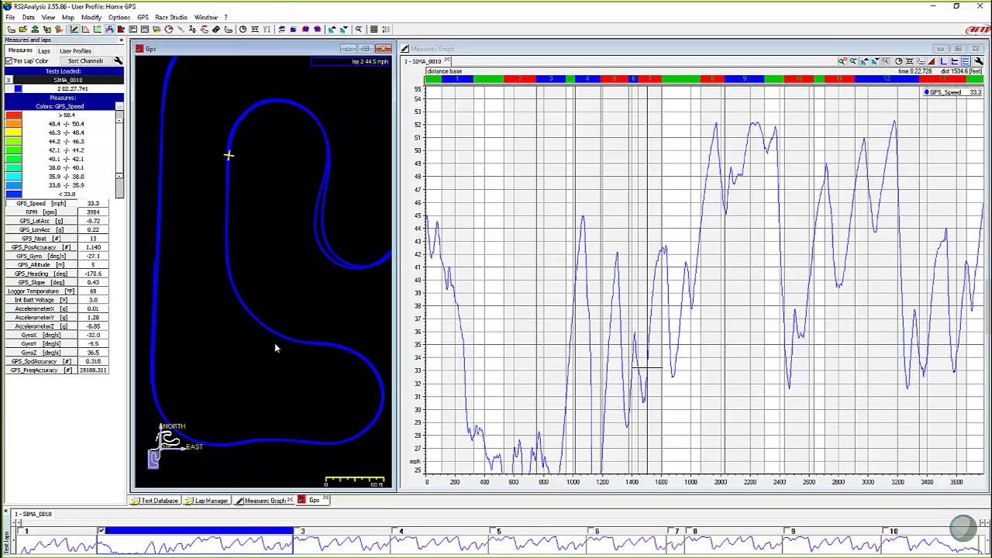
left_click(435, 288)
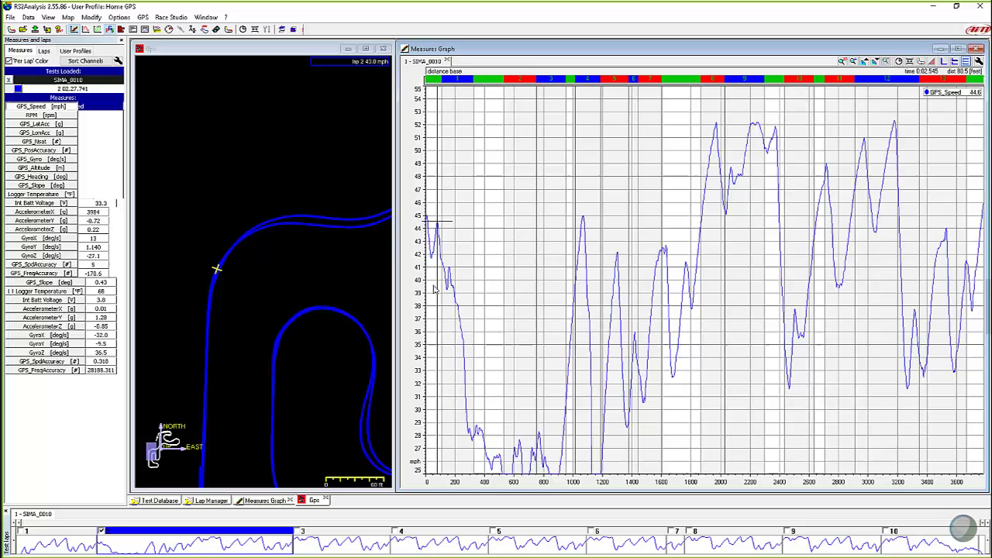
left_click_drag(435, 289, 428, 289)
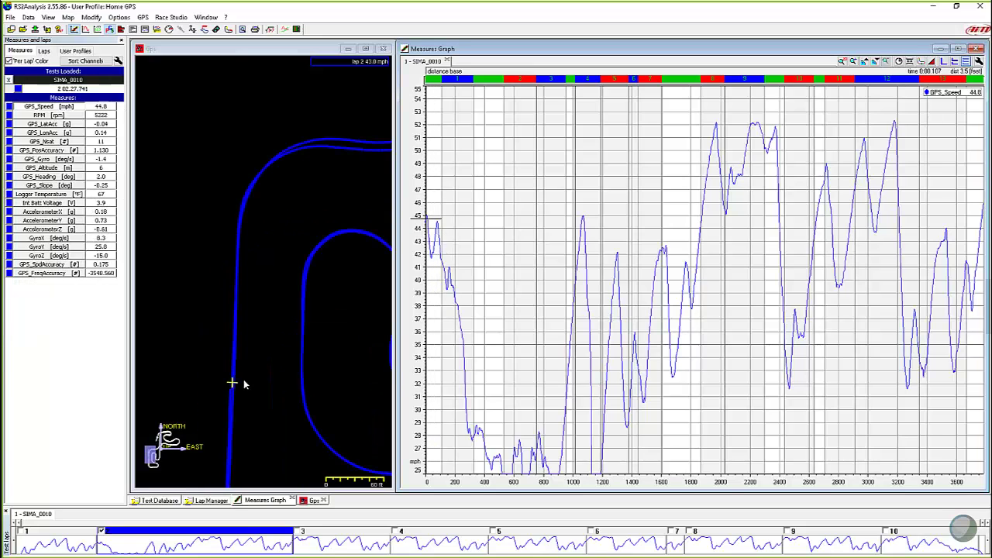
left_click_drag(243, 383, 272, 308)
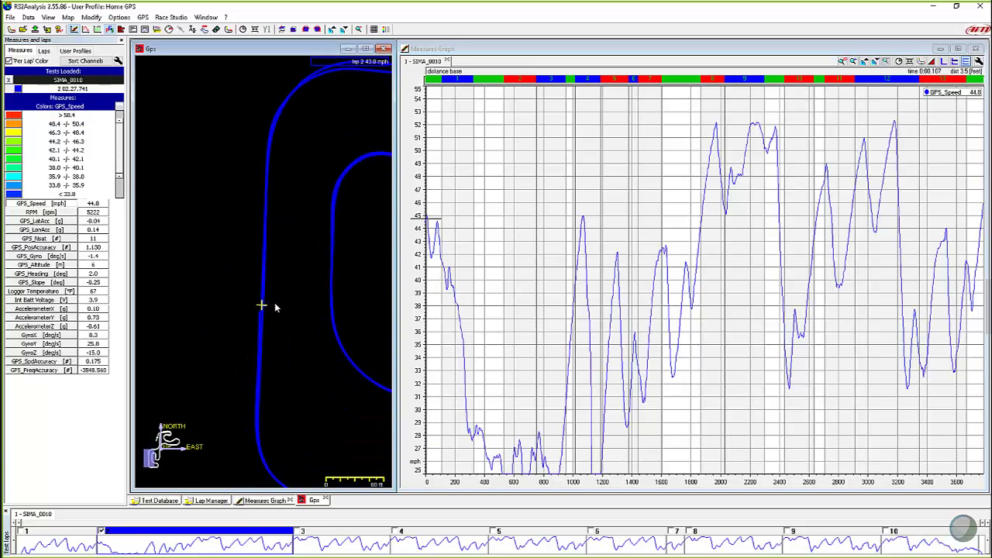
scroll(273, 307, "down", 3)
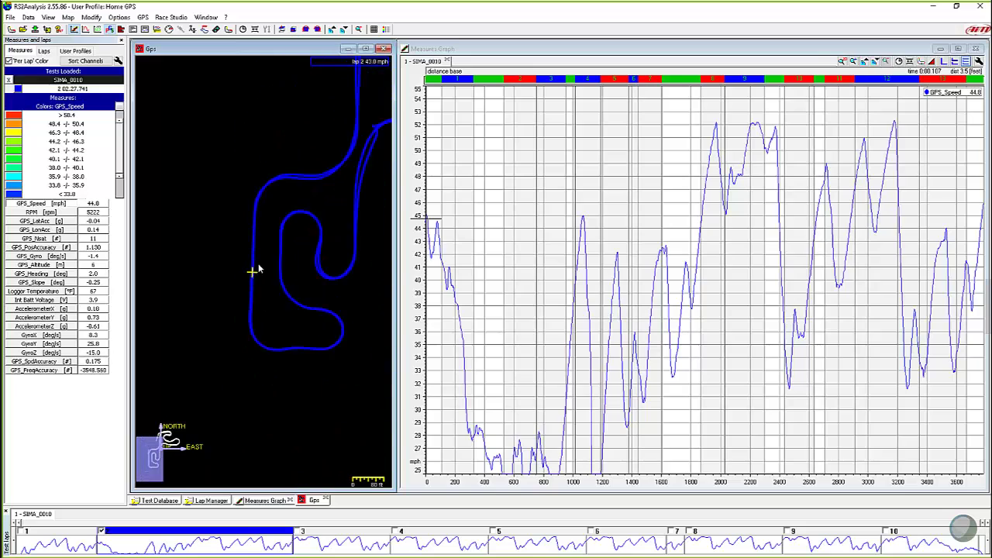
scroll(258, 267, "down", 1)
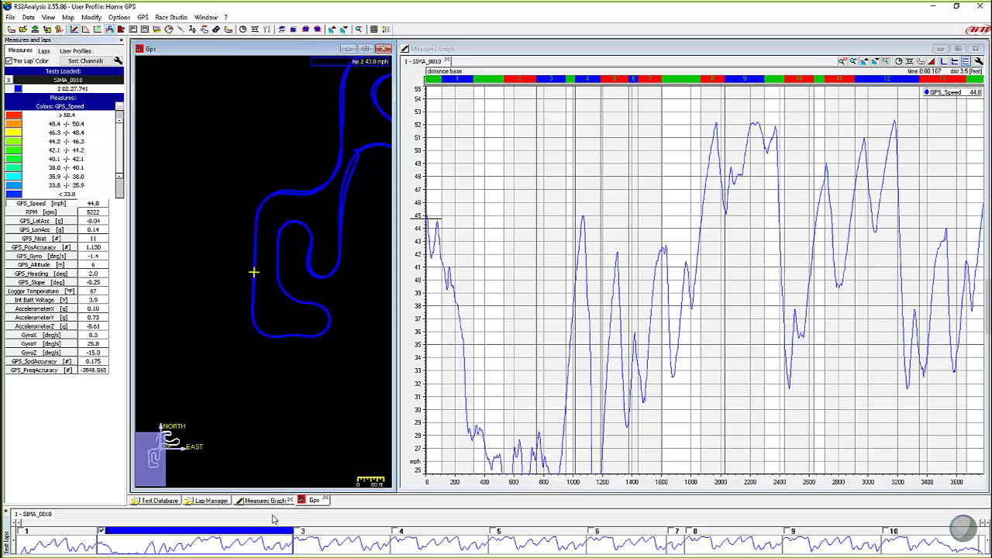
Recentre the track map and step through the lap strip to lap 6 (00:48.093)
left_click_drag(332, 279, 279, 326)
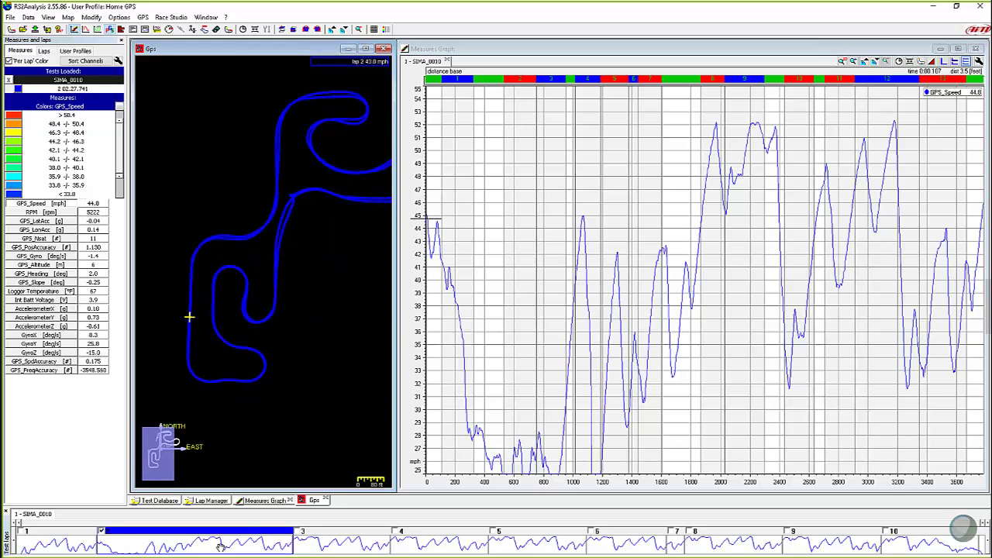
left_click(349, 547)
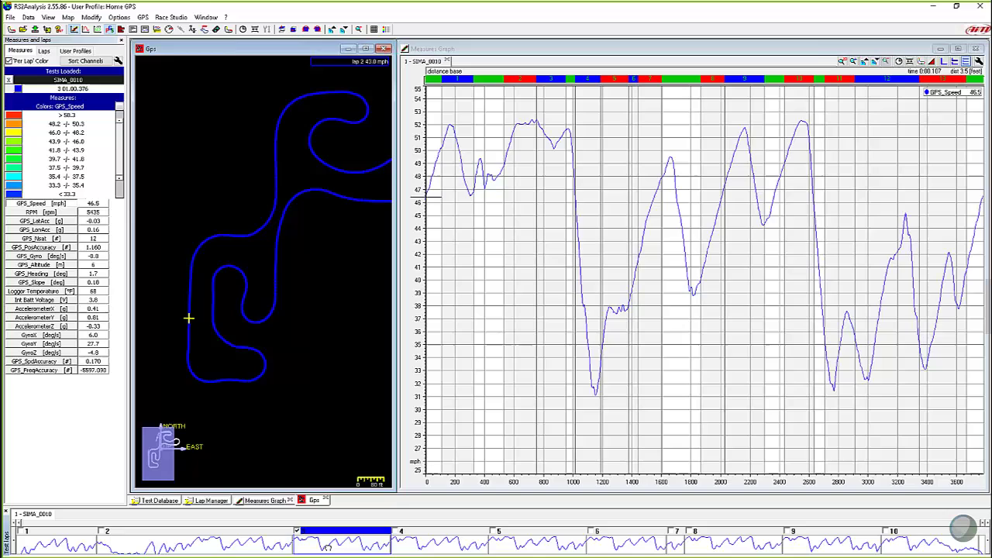
left_click(446, 547)
left_click(612, 548)
scroll(325, 260, "up", 4)
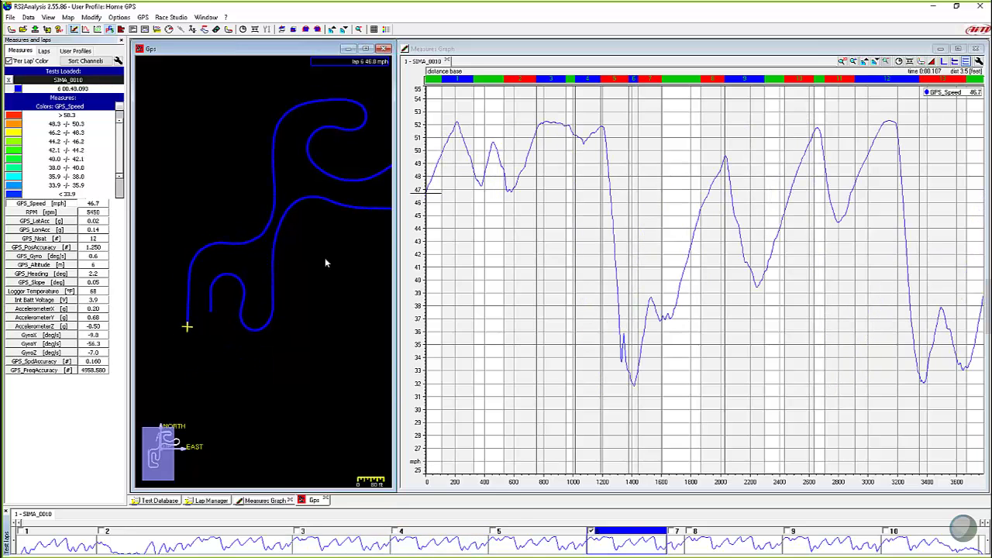
scroll(301, 304, "down", 1)
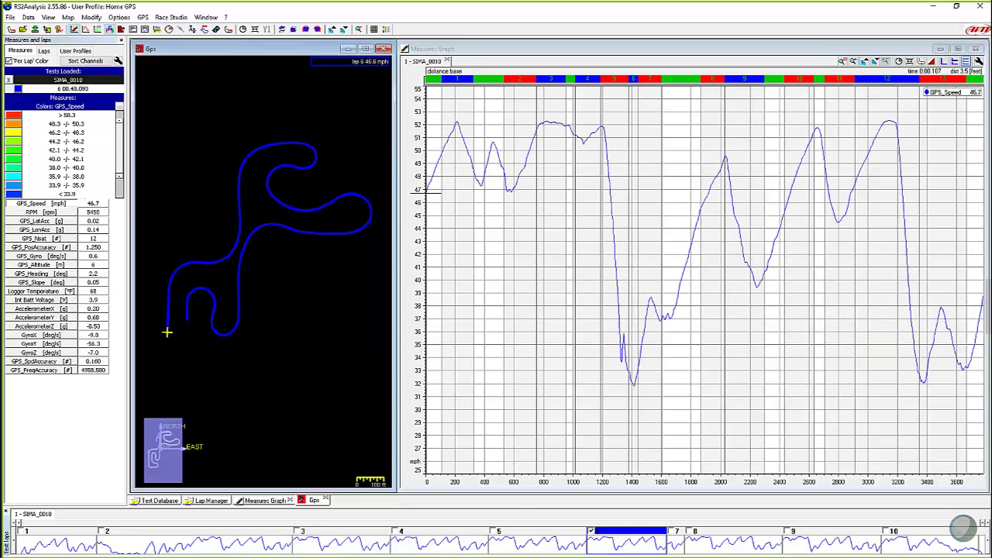
Toggle between lap 6 and the short 11.9-second lap 7 to compare their traces
left_click(675, 546)
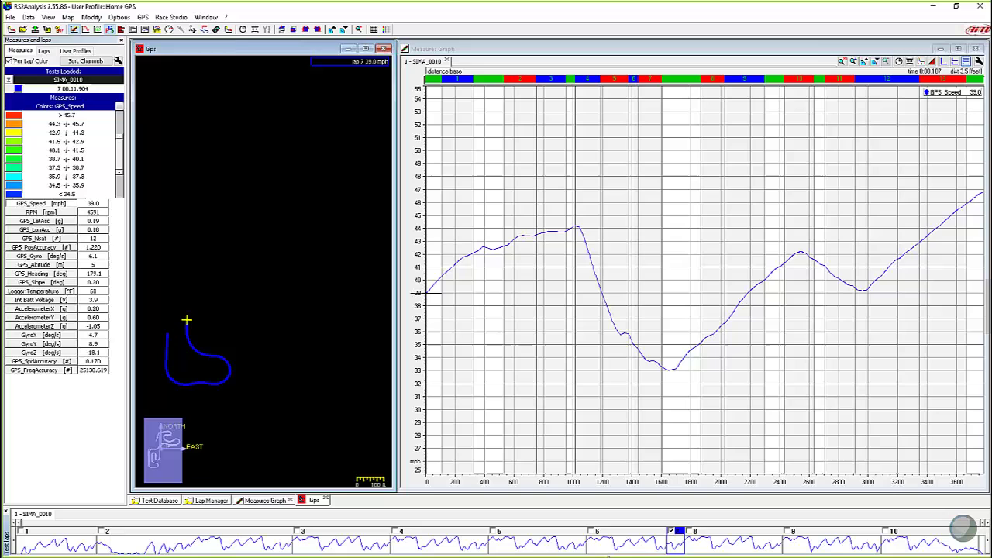
left_click(660, 549)
left_click(671, 547)
left_click(644, 552)
left_click(655, 550)
left_click(655, 550)
left_click(654, 550)
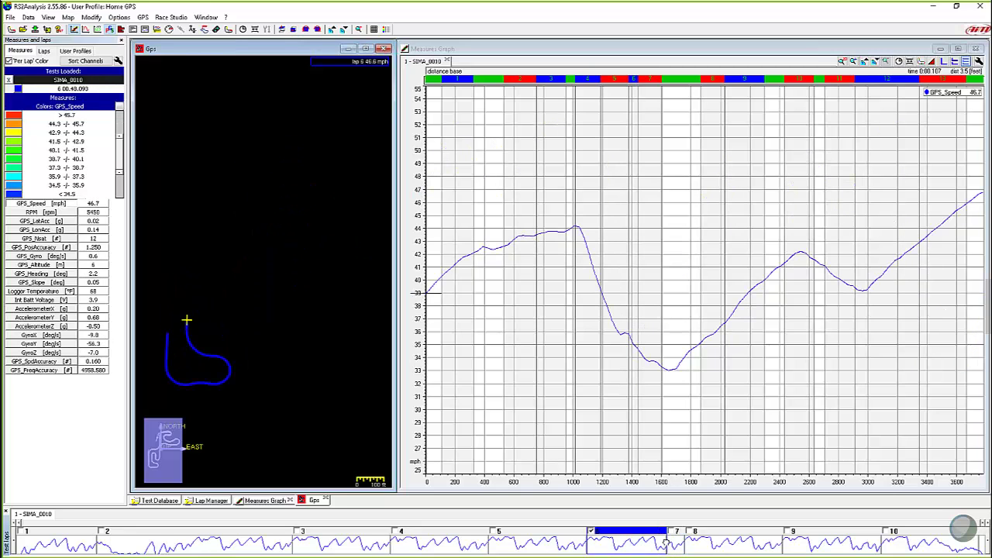
left_click(654, 550)
left_click(651, 543)
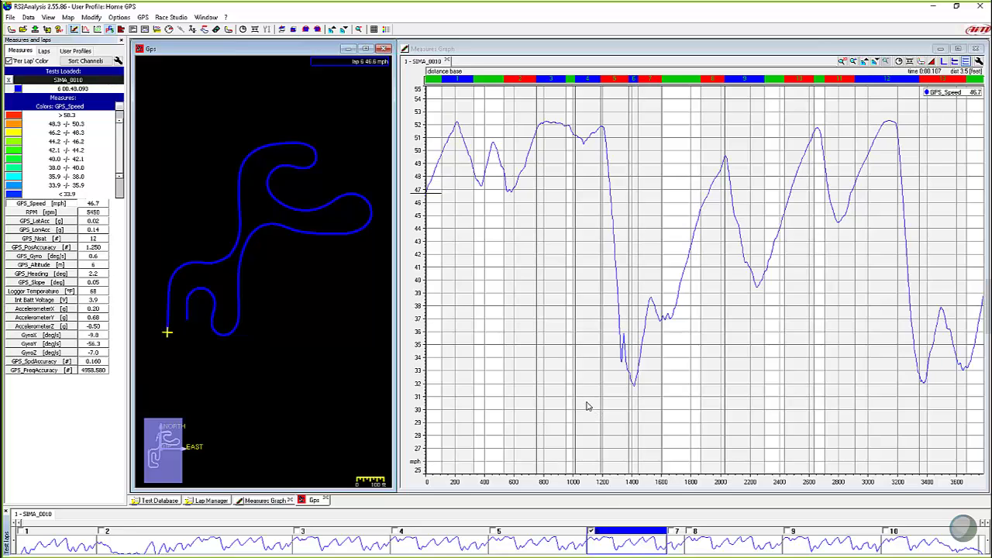
Open the Lap Manager list and select the lap 2 and lap 6 rows
left_click(212, 501)
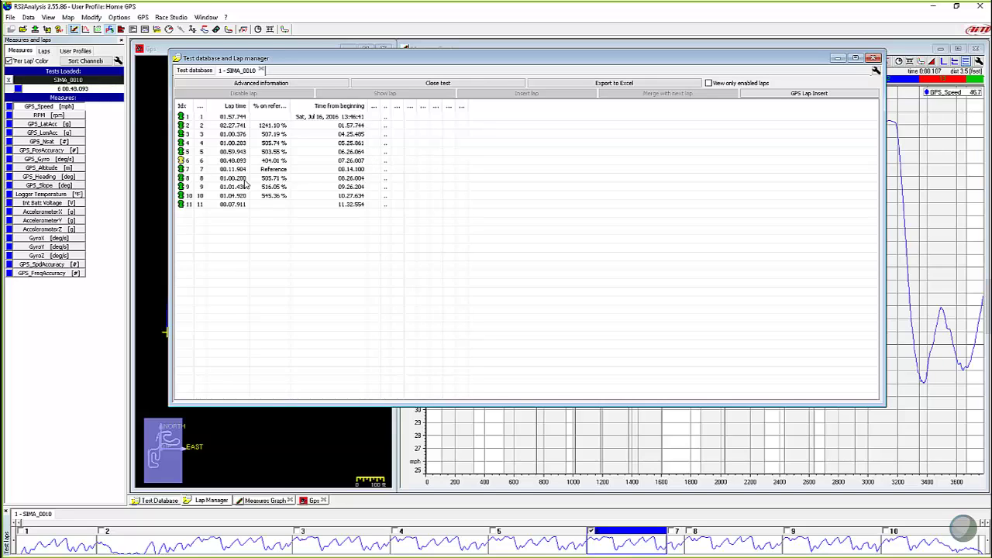
left_click(232, 126)
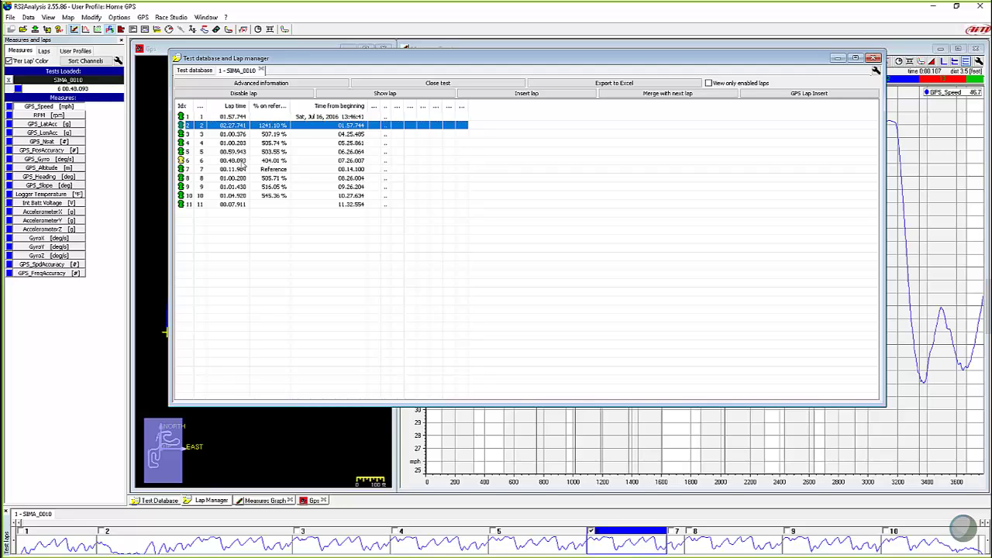
left_click(247, 160)
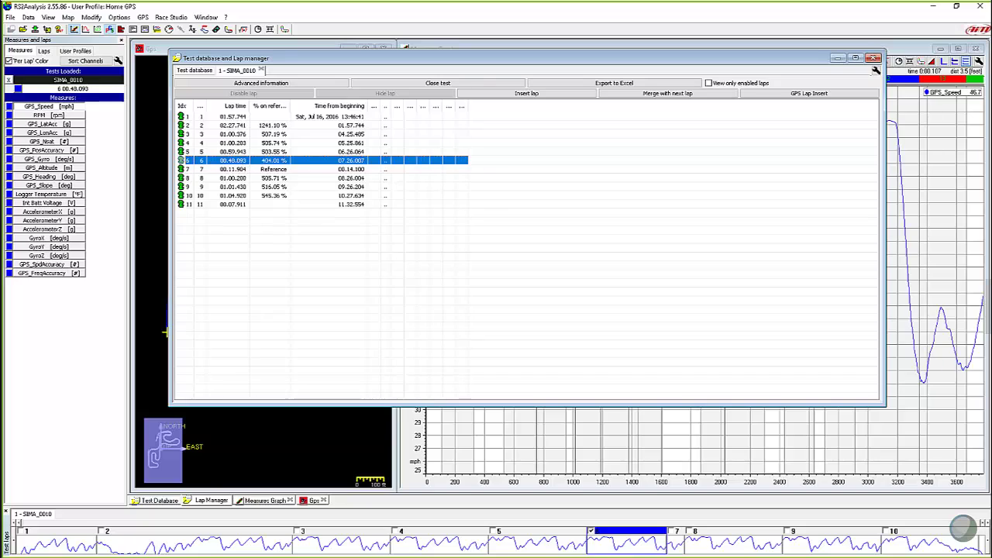
Merge lap 6 with the following short lap 7 using Merge with next lap
right_click(241, 163)
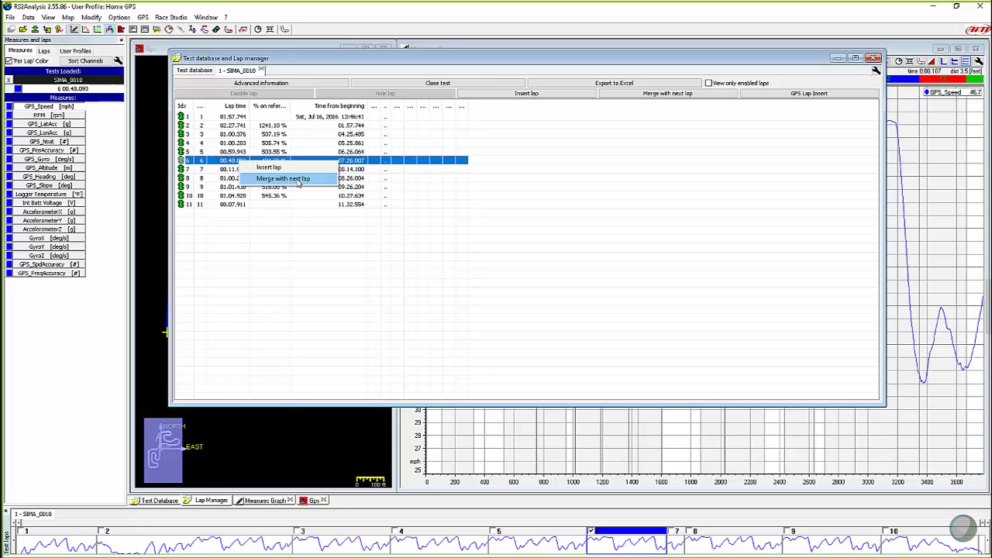
left_click(419, 197)
left_click(376, 163)
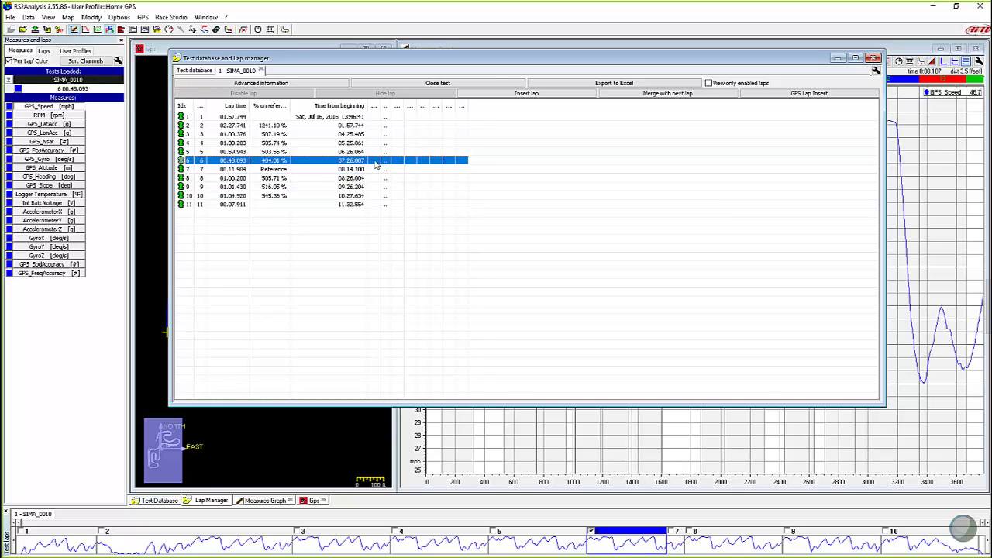
right_click(376, 163)
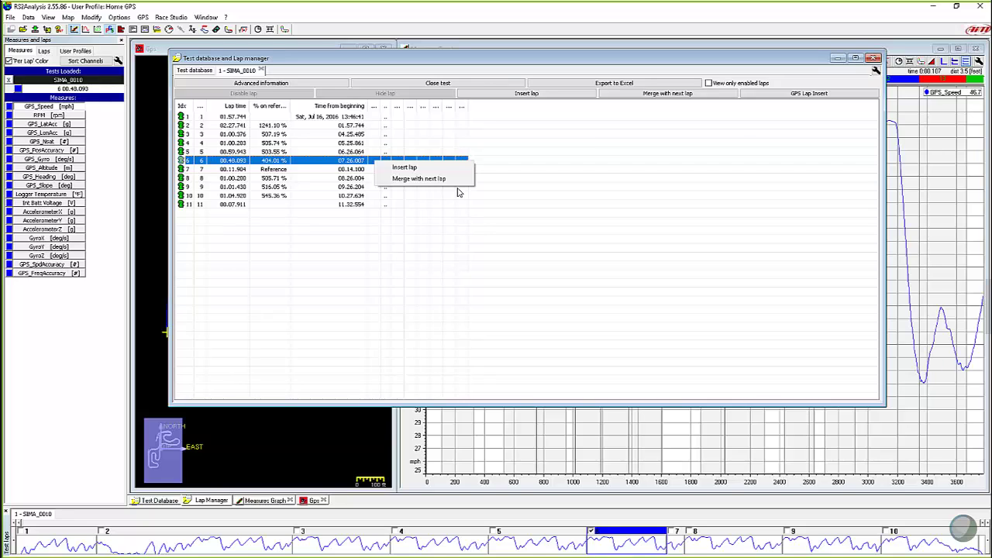
left_click(438, 180)
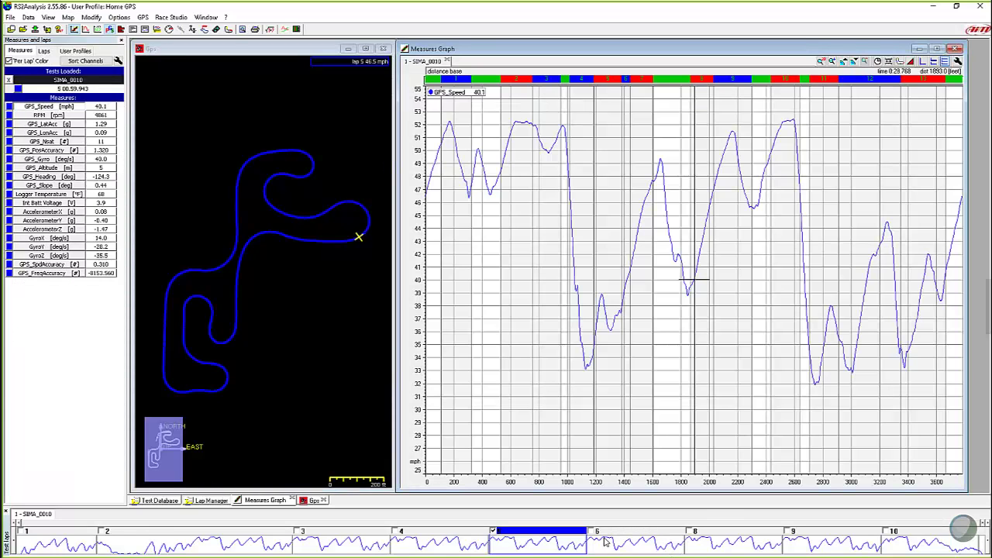
Reopen the ten-lap list, select lap 2, and bring the GPS_Speed Measures Graph forward
left_click(211, 500)
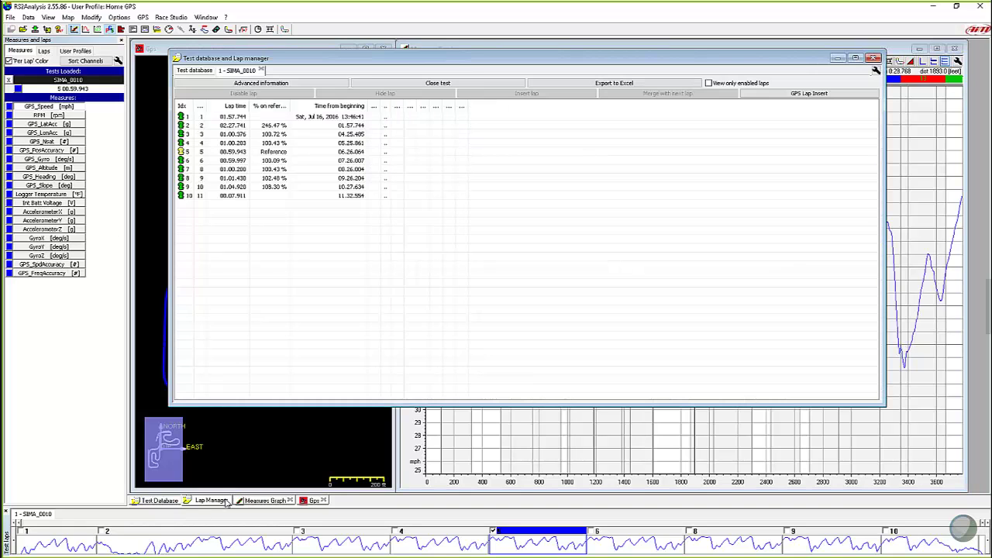
left_click(243, 126)
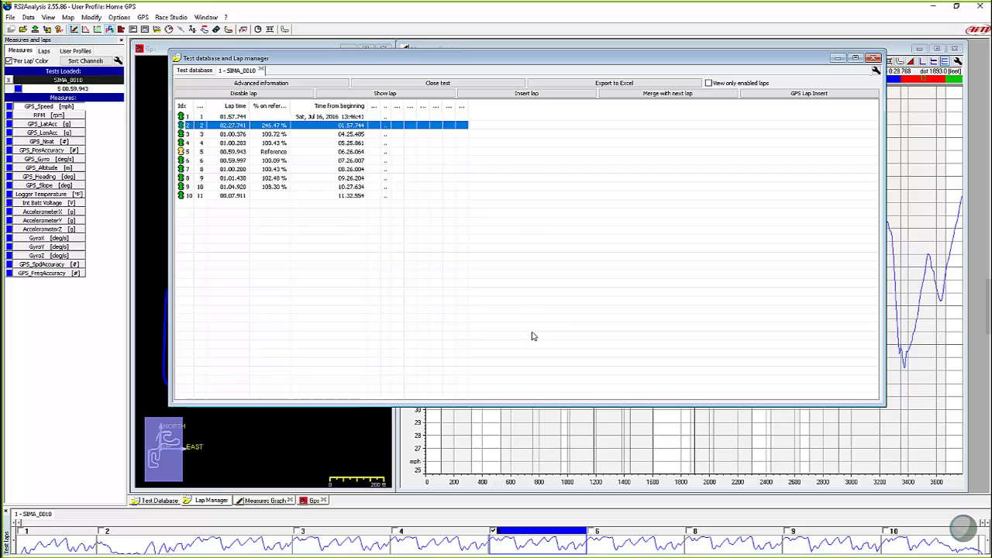
left_click(559, 438)
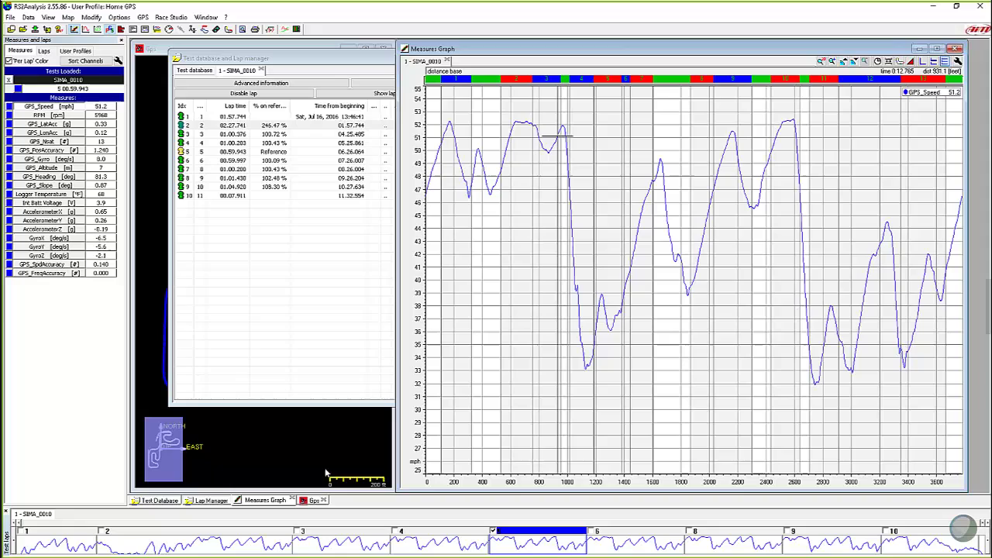
Show lap 2 on the Gps map and speed graph, placing the marker near 1884 ft
left_click(315, 442)
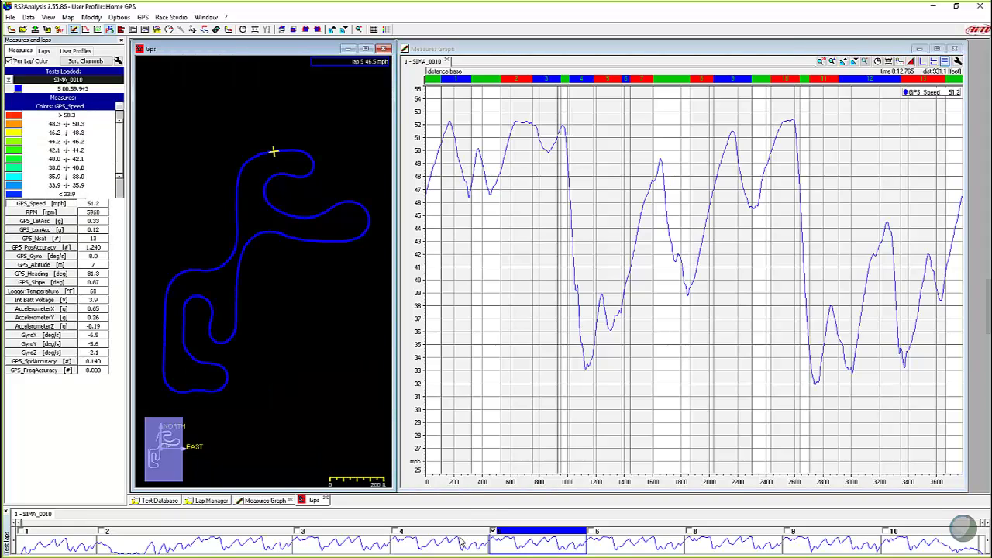
key("Left")
key("Left")
key("Left")
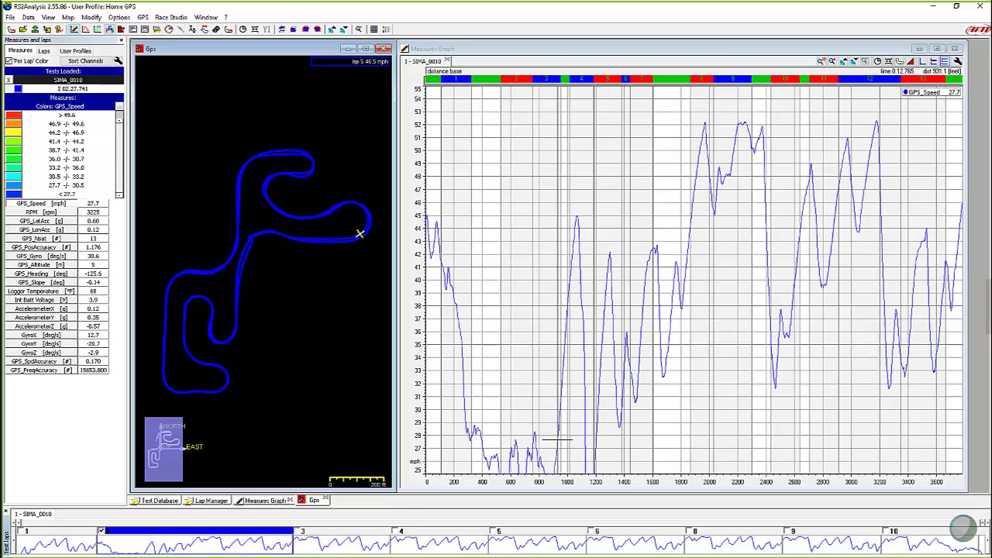
left_click(429, 376)
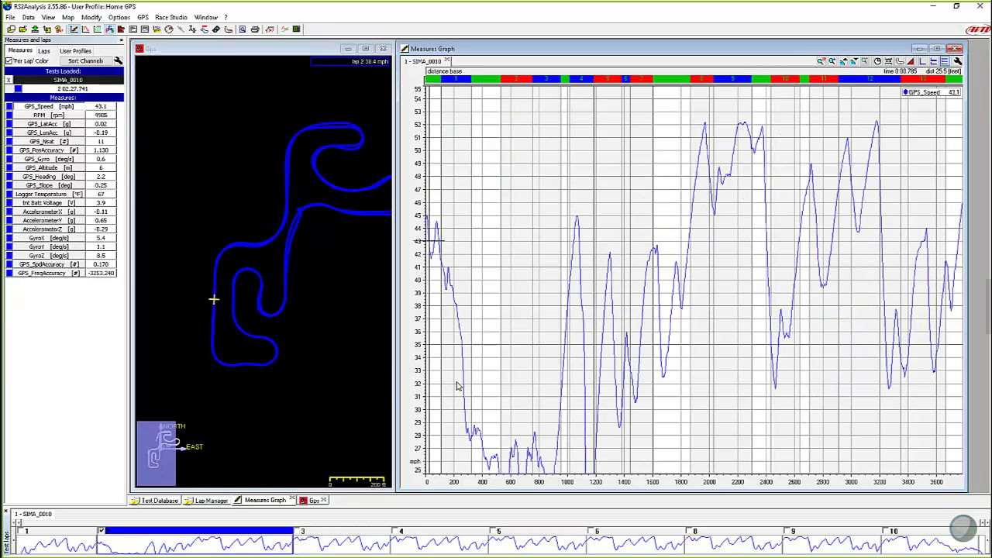
key("Left")
key("Left")
key("Left")
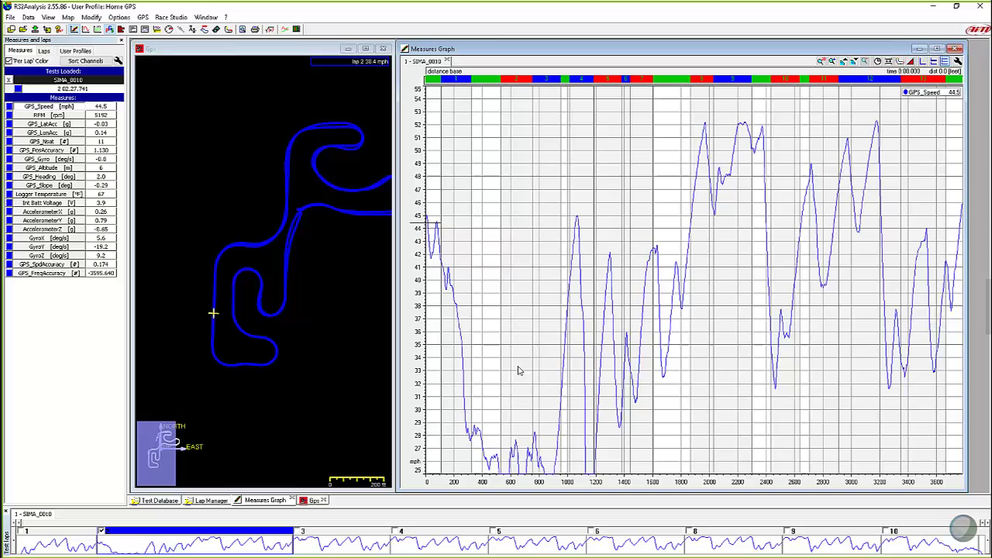
key("Right")
key("Right")
key("Right")
key("Right")
key("Right")
key("Right")
key("Right")
key("Right")
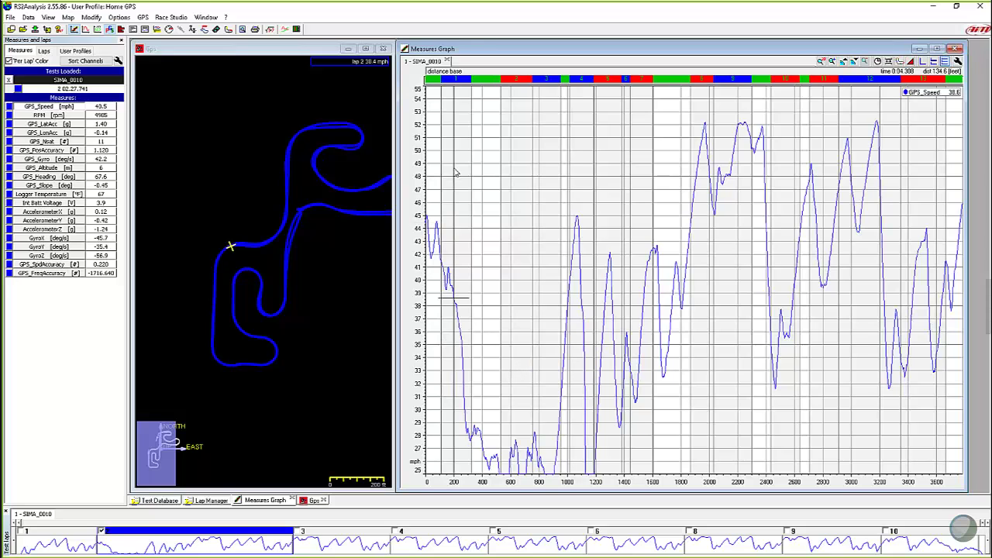
left_click_drag(459, 176, 426, 177)
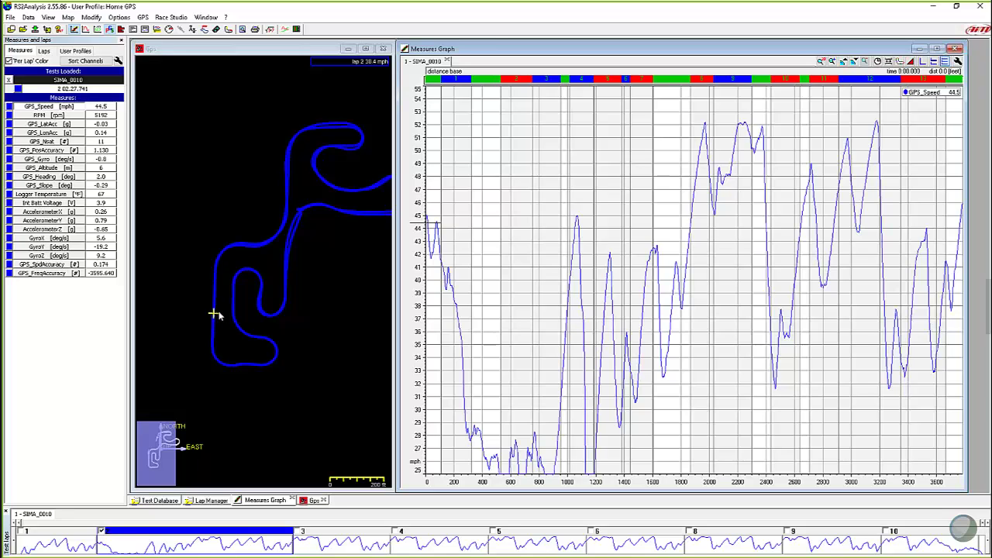
left_click(712, 203)
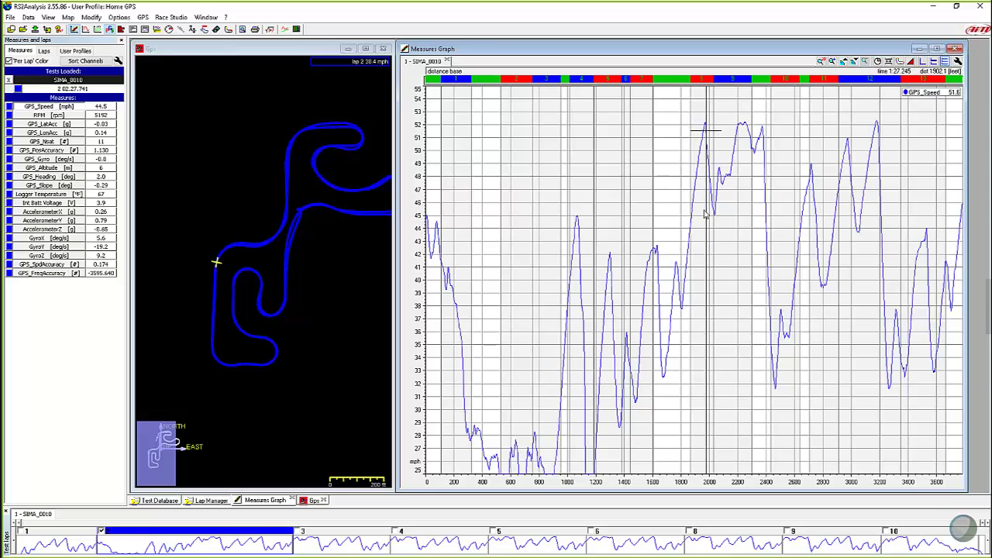
mouse_move(719, 213)
left_mouse_down()
mouse_move(764, 213)
mouse_move(692, 210)
left_mouse_up()
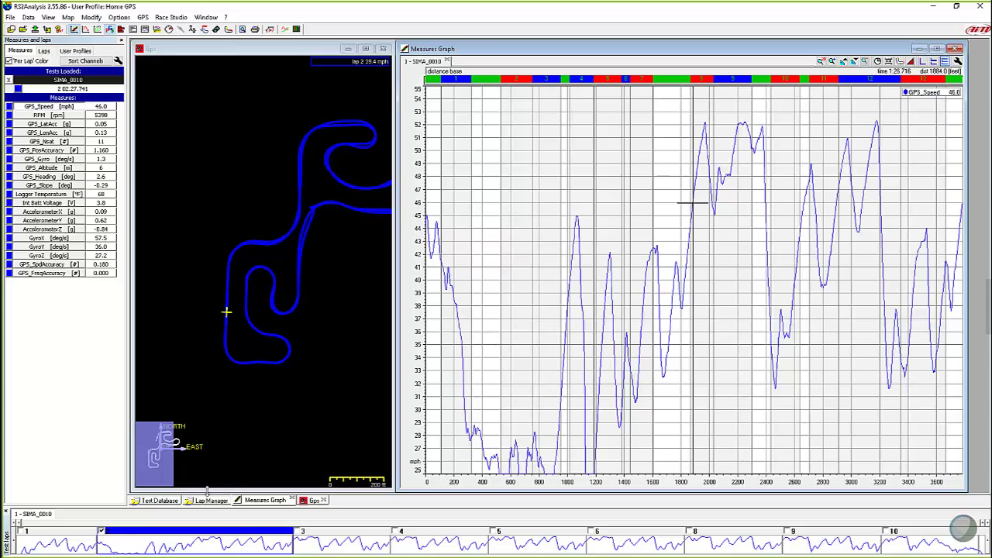
Start inserting a lap at 1:26 into lap 2, then cancel the insertion
left_click(218, 504)
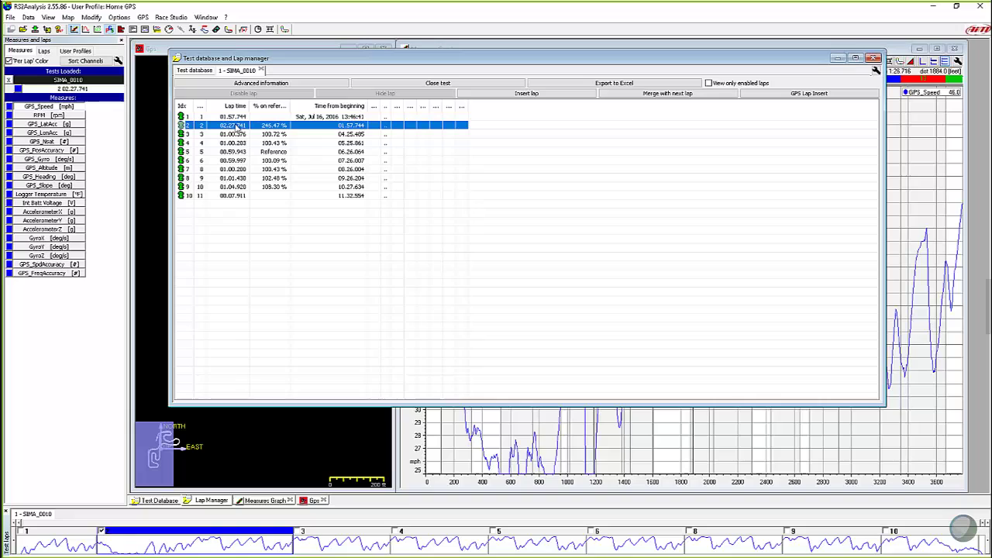
right_click(237, 126)
left_click(263, 131)
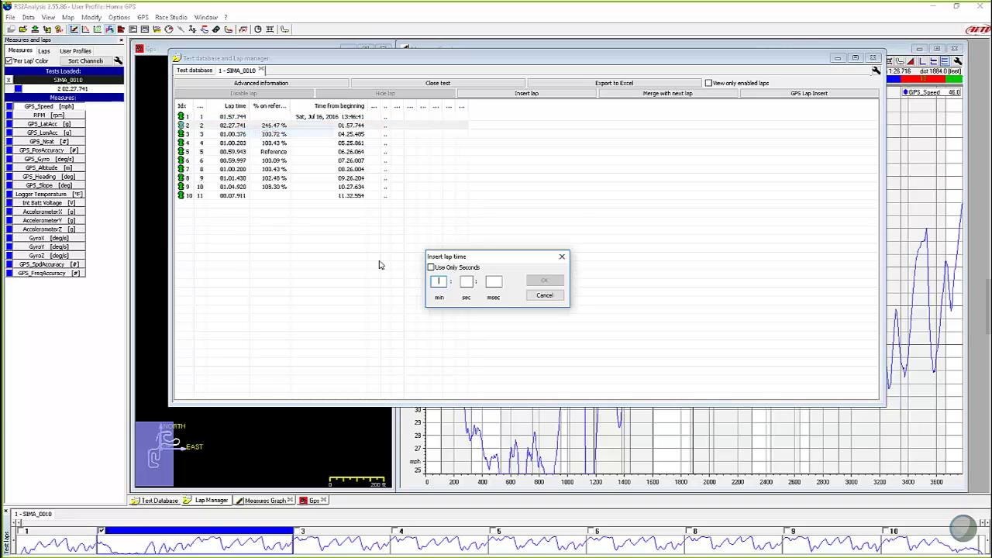
type("1")
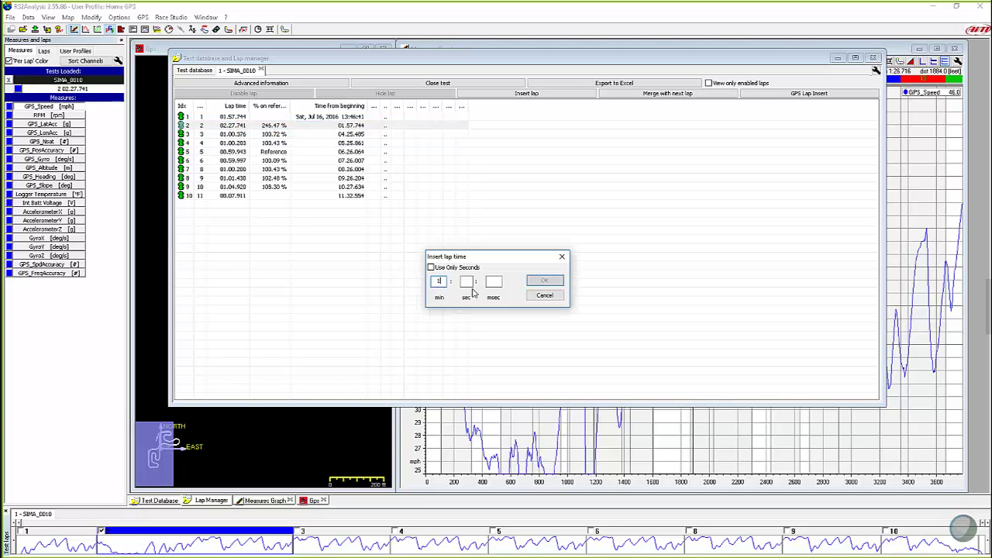
left_click(467, 281)
type("26")
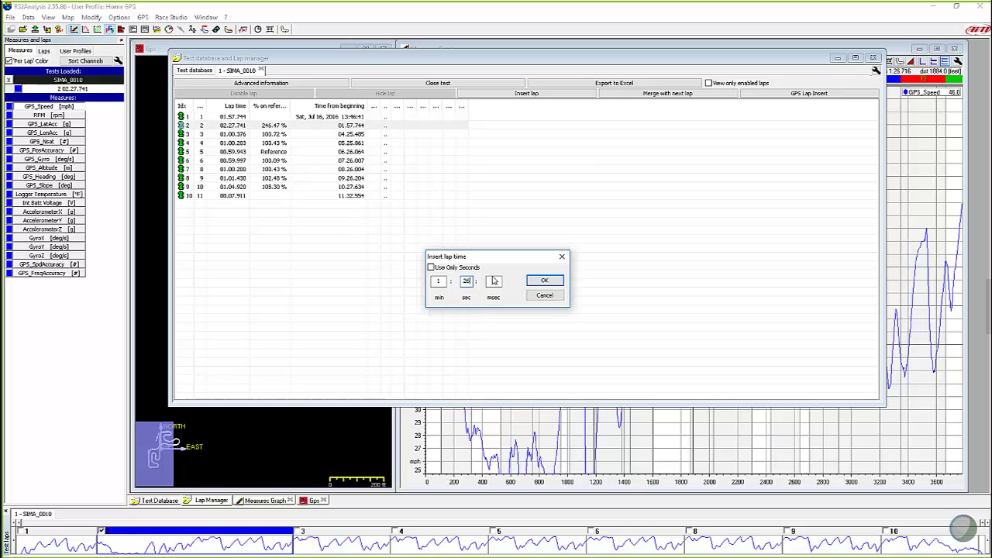
left_click(494, 282)
left_click(544, 295)
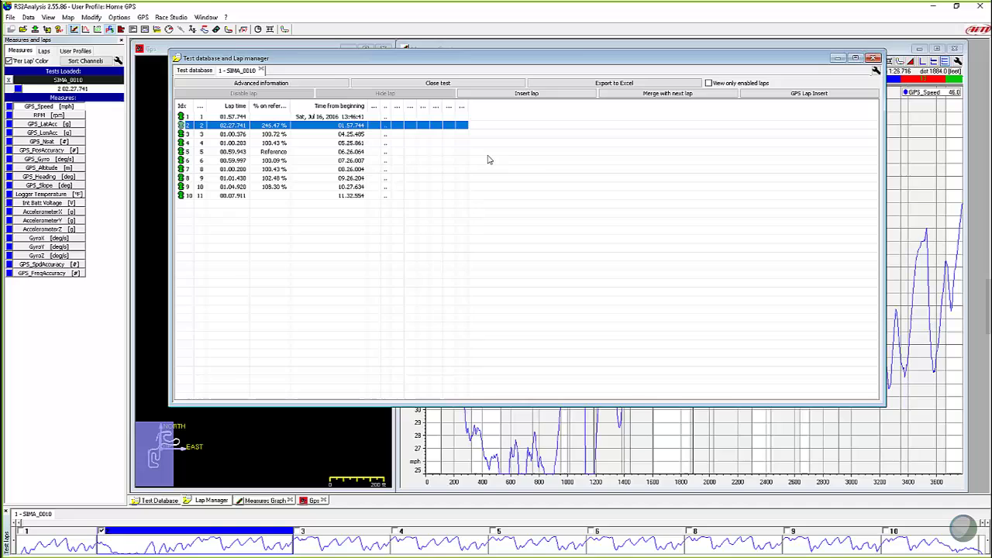
Move lap 2's marker along the trace and map from about 1800 to 2950 ft
left_click(925, 167)
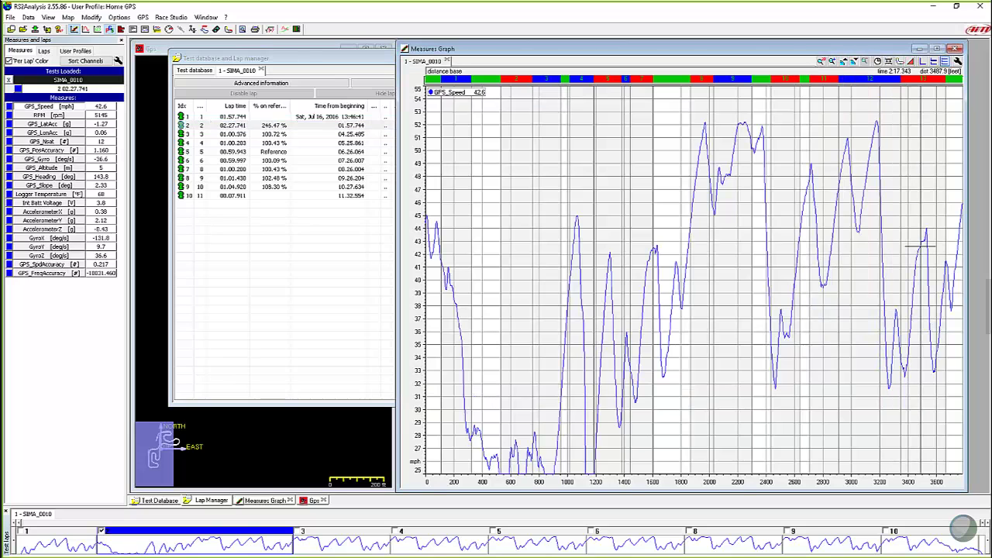
left_click(303, 443)
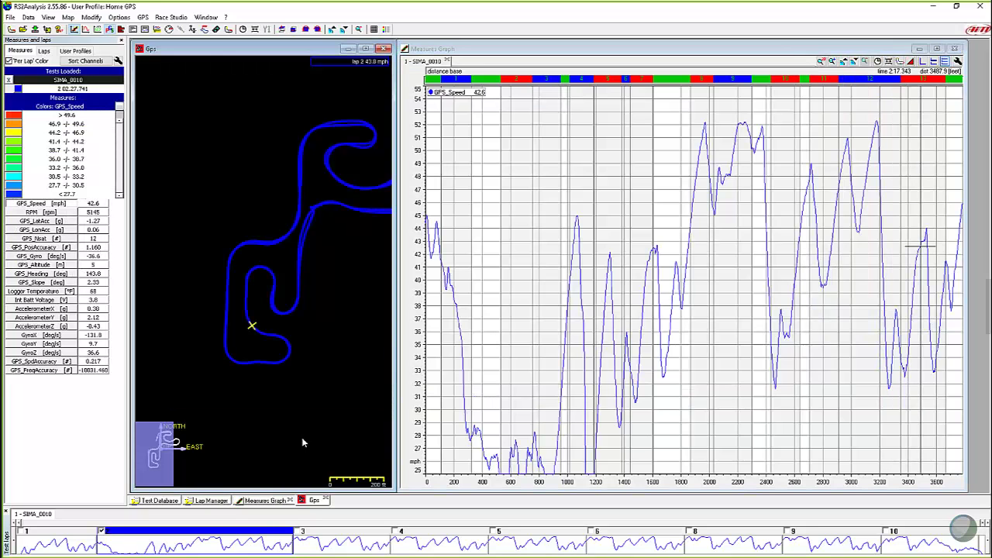
left_click(684, 375)
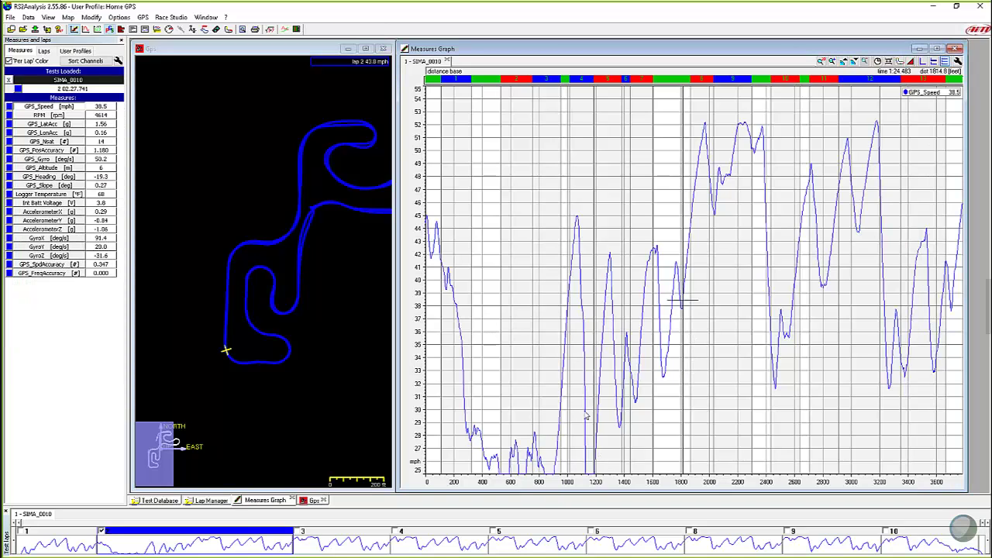
left_click(224, 314)
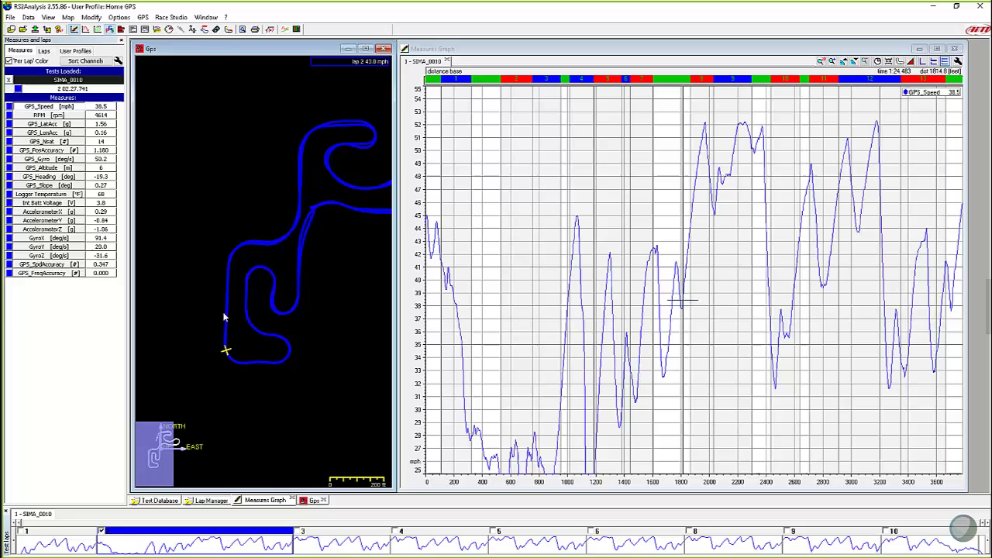
left_click(514, 321)
mouse_move(525, 324)
left_mouse_down()
mouse_move(657, 299)
mouse_move(736, 300)
mouse_move(844, 330)
left_mouse_up()
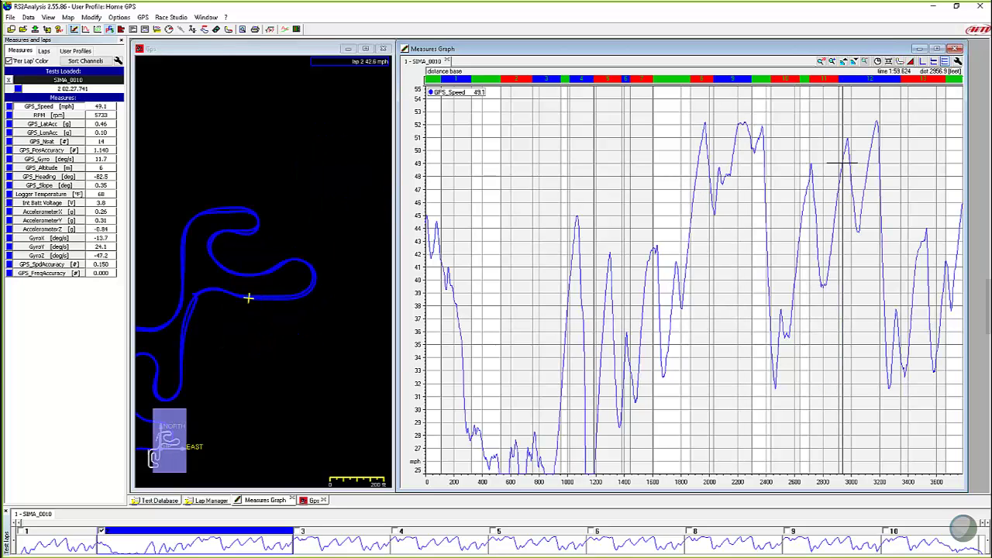
Zoom out the track map, nudge the marker back, and open the Test Database list
left_click(277, 335)
scroll(277, 335, "down", 3)
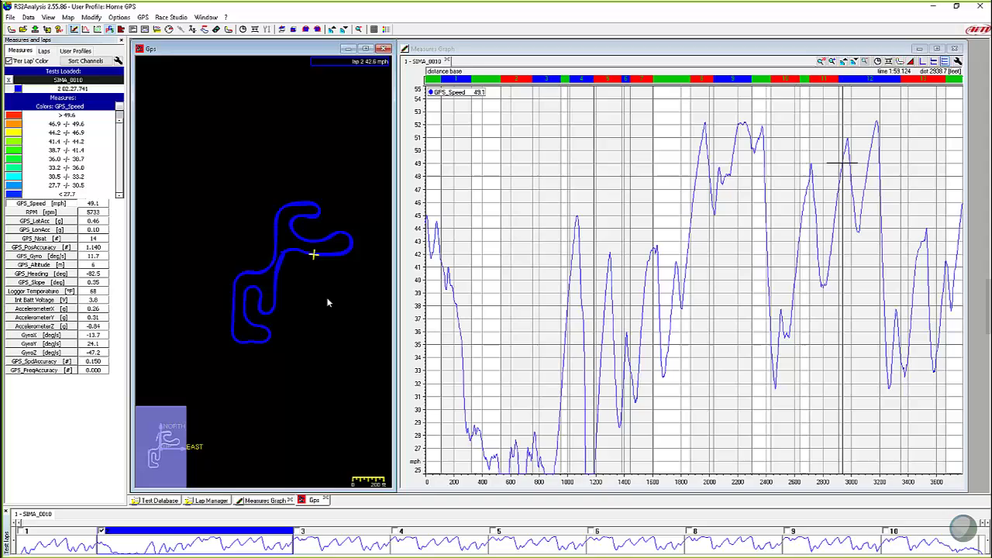
left_click(842, 203)
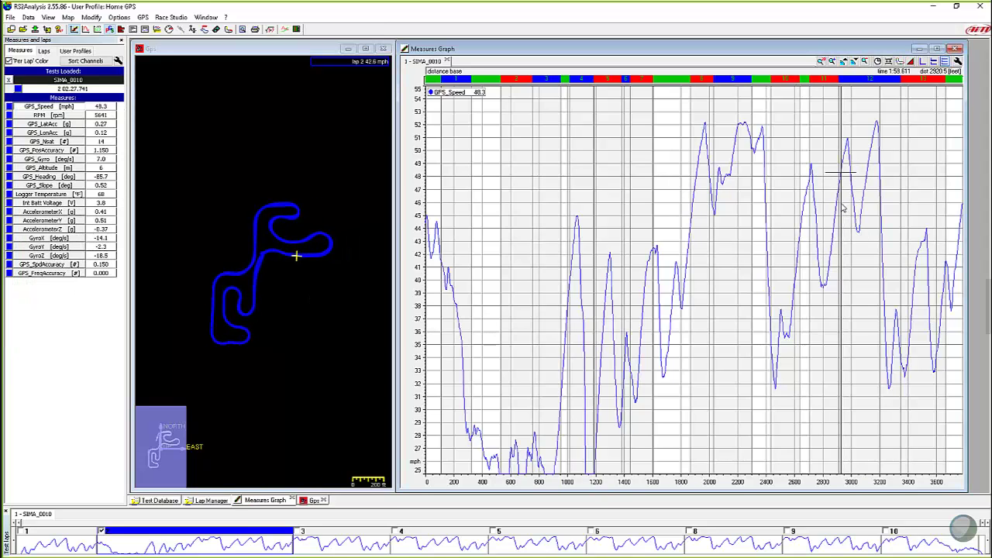
left_click_drag(843, 208, 691, 207)
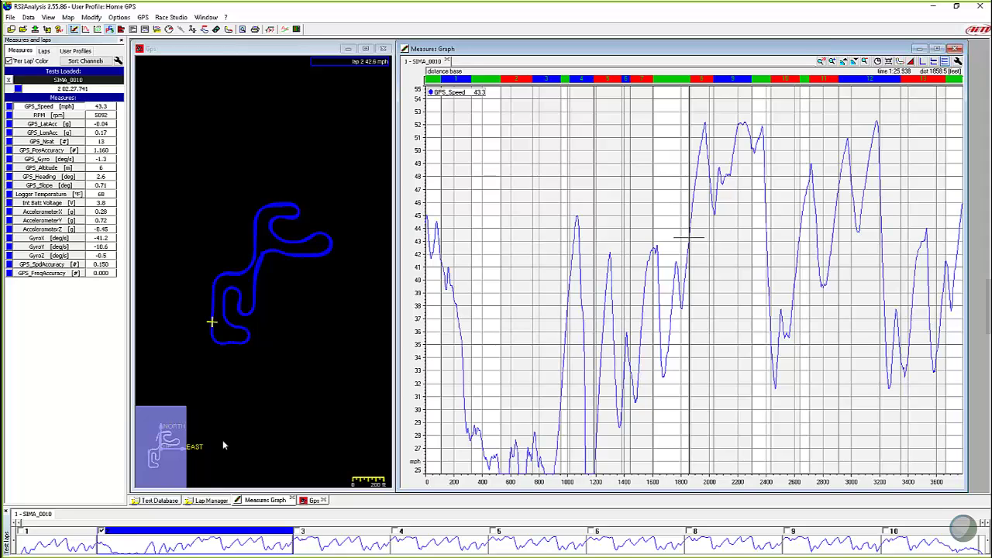
left_click(169, 502)
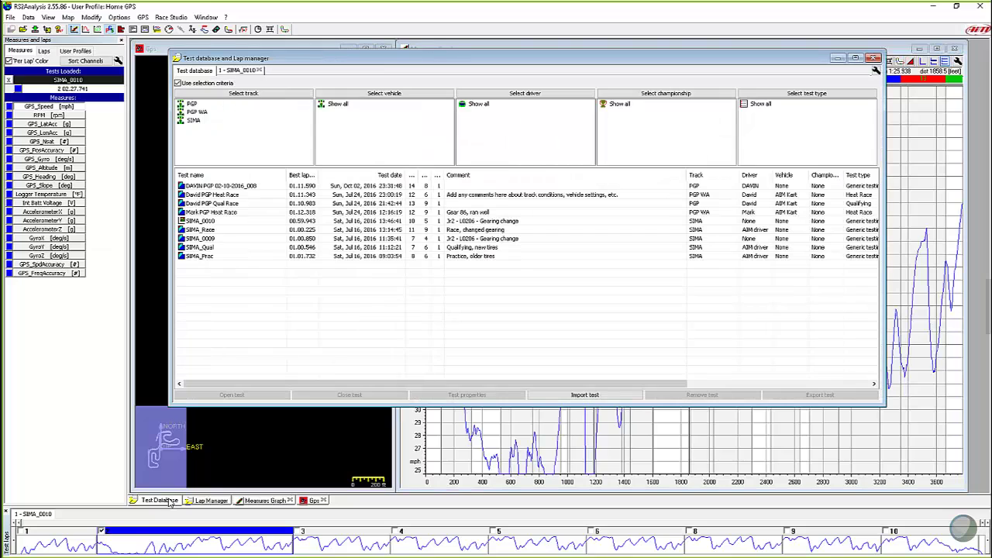
Load SIMA_0009 alongside SIMA_0010 and show SIMA_0010's best lap, lap 5
double_click(203, 238)
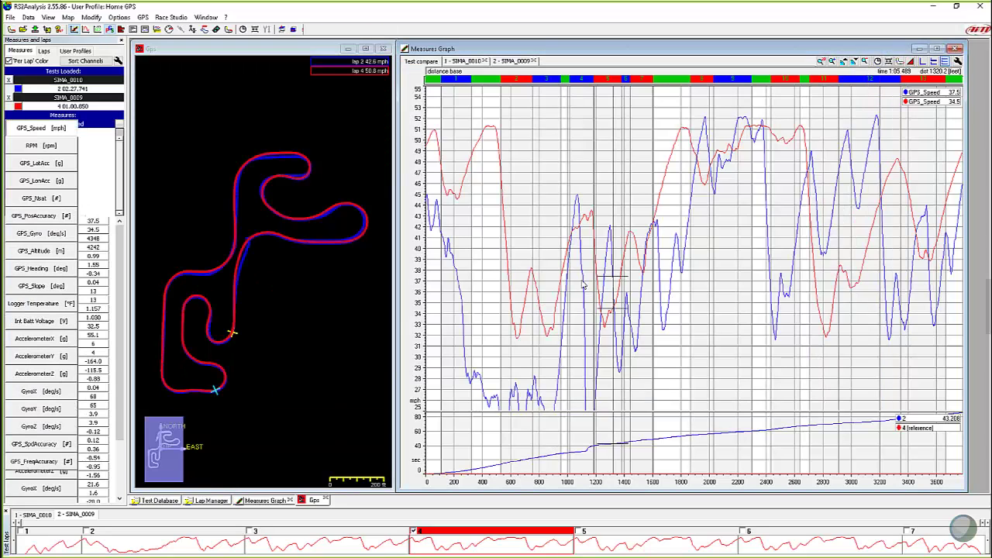
left_click(584, 285)
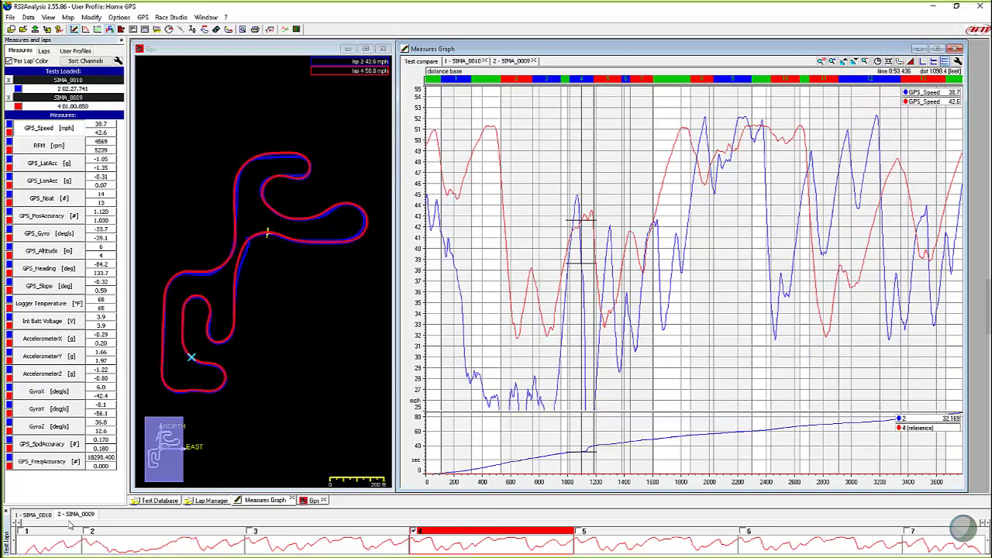
left_click(36, 515)
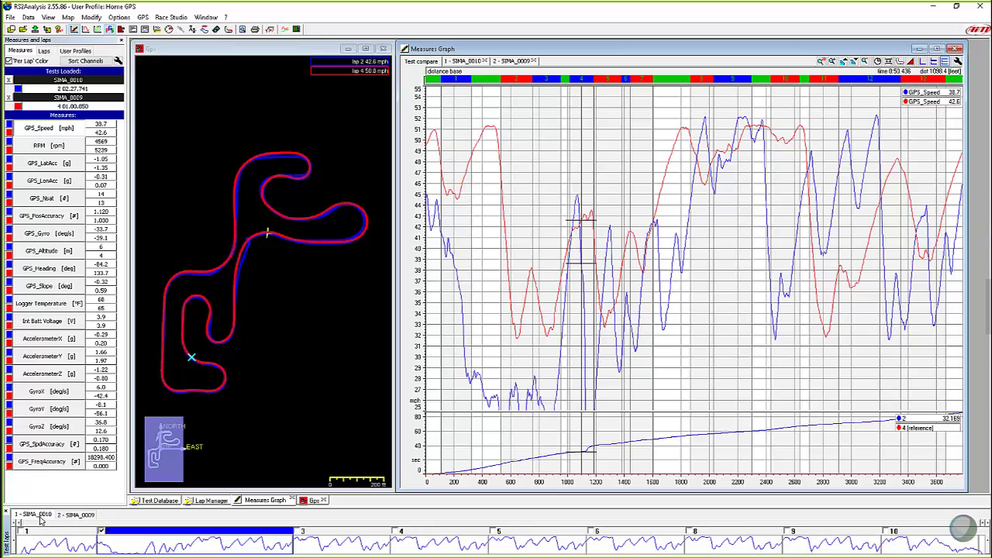
left_click(334, 543)
left_click(432, 542)
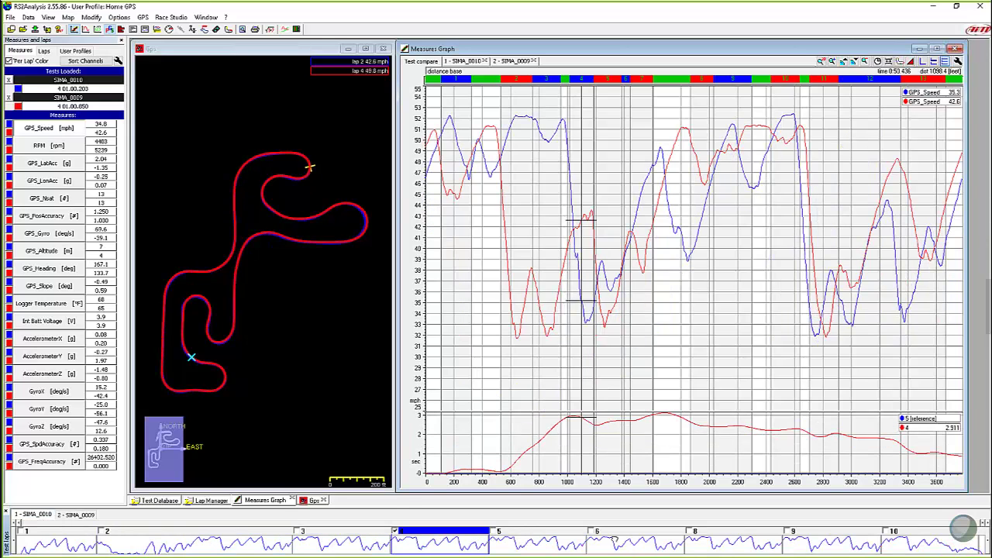
left_click(616, 539)
right_click(697, 538)
left_click(735, 521)
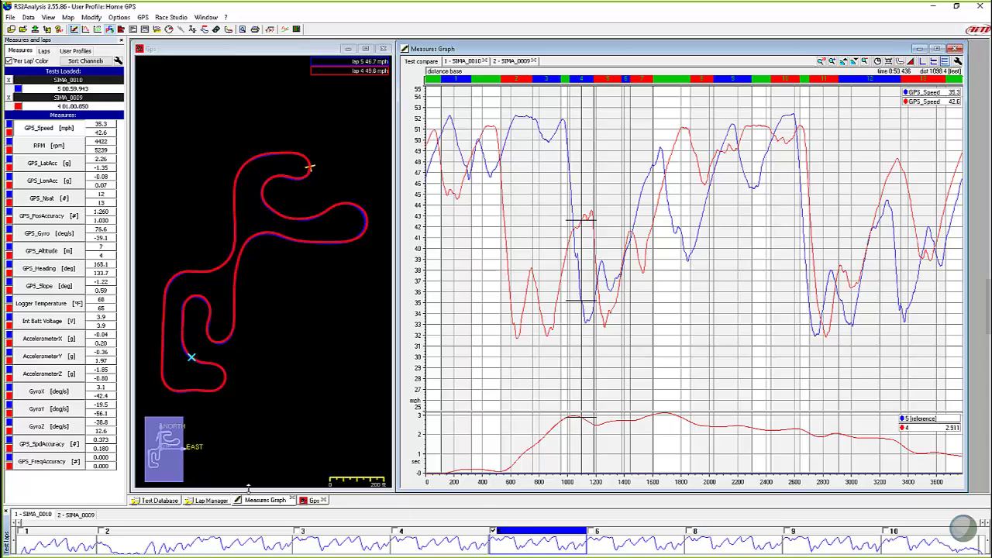
Overlay SIMA_0009's lap 4 and move the graph cursor back to the lap start
left_click(74, 514)
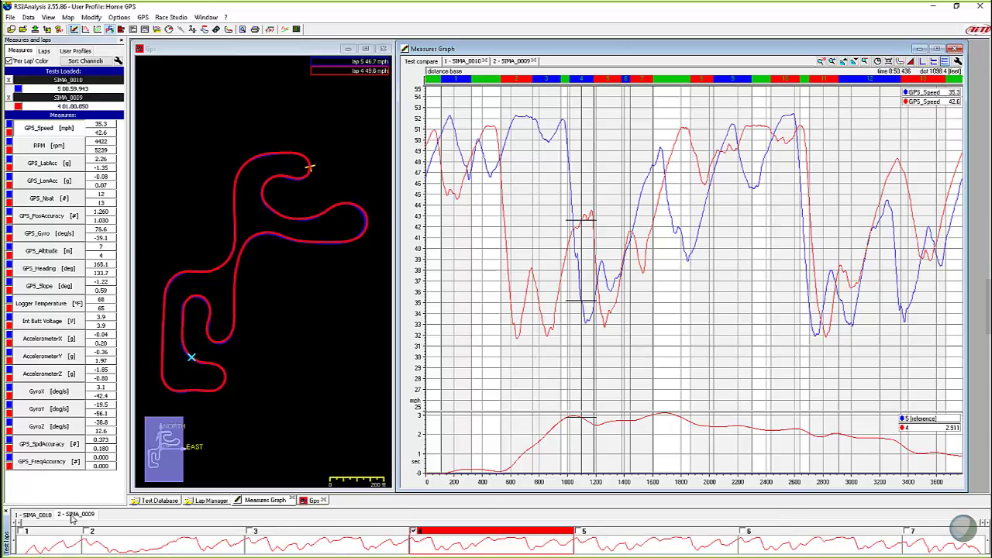
right_click(630, 552)
left_click(672, 538)
left_click_drag(478, 223, 425, 225)
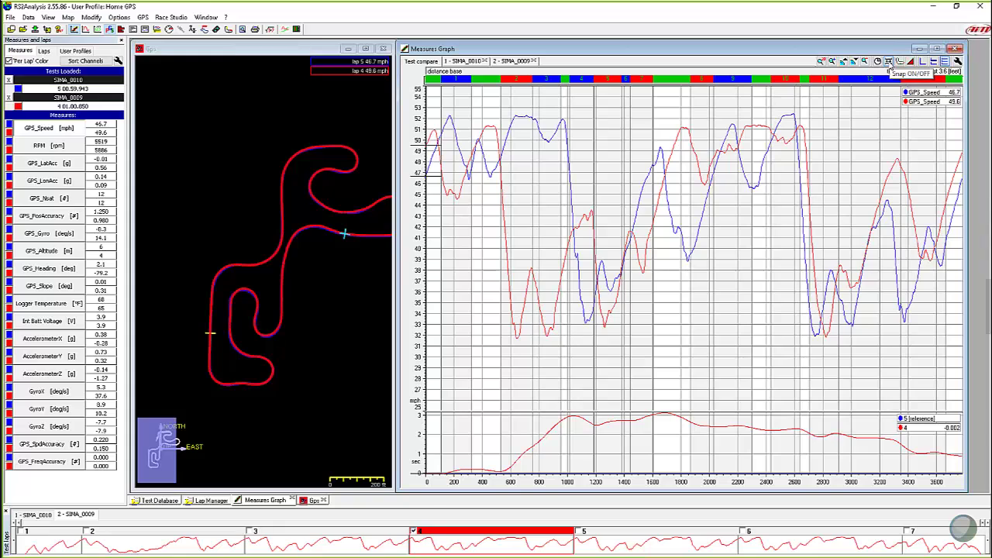
Page through split laps 3-4 and 2-3, then slide the red trace onto the blue
key("Page_Up")
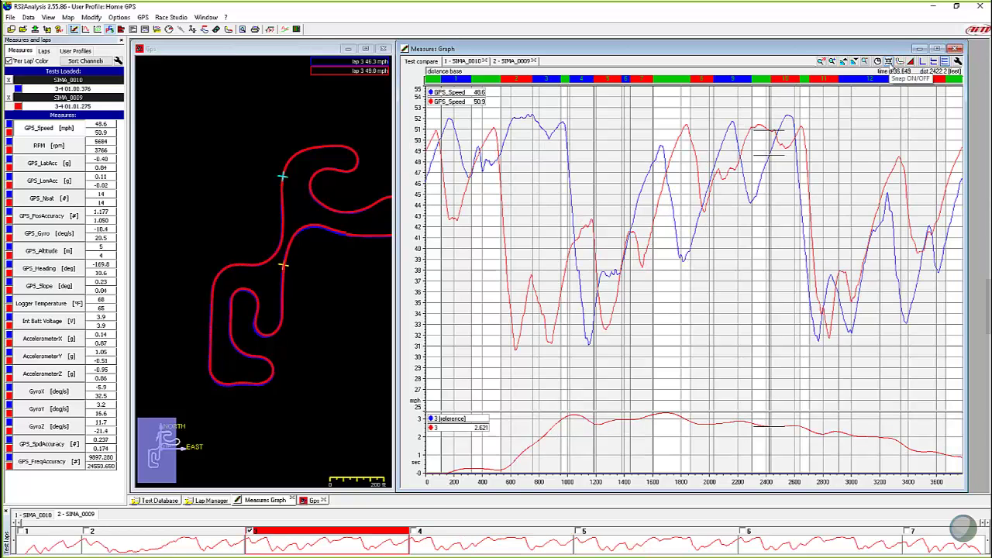
key("Page_Up")
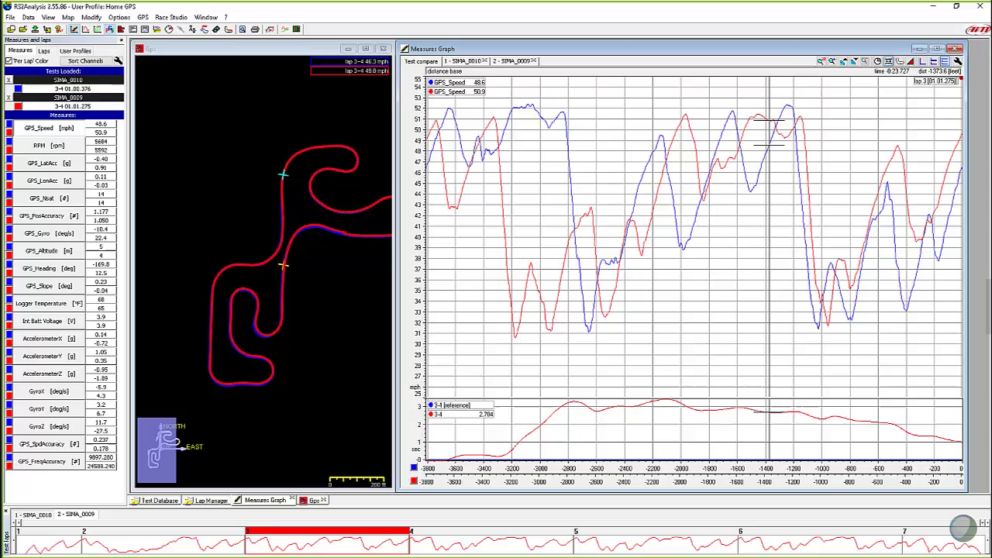
key("Page_Down")
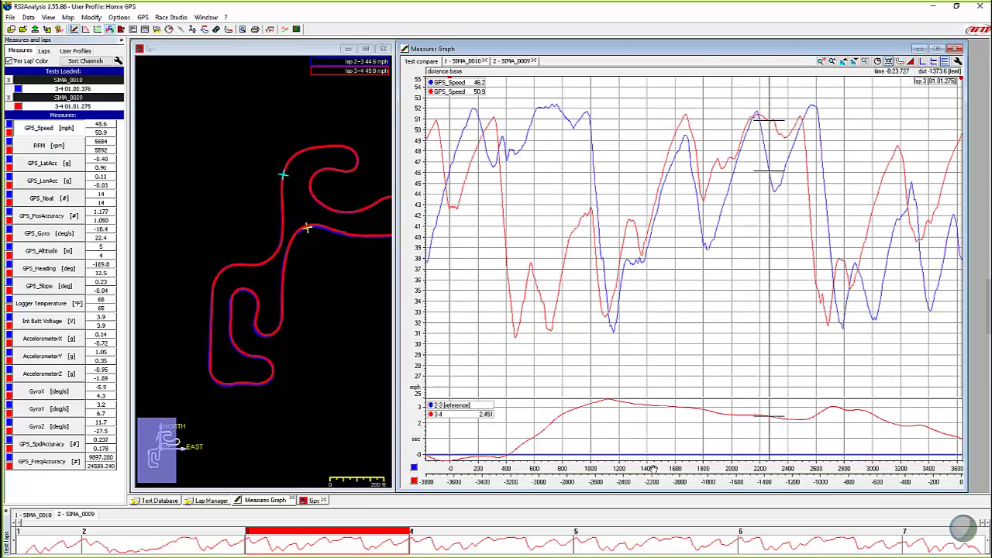
key("ctrl+Right")
key("ctrl+Right")
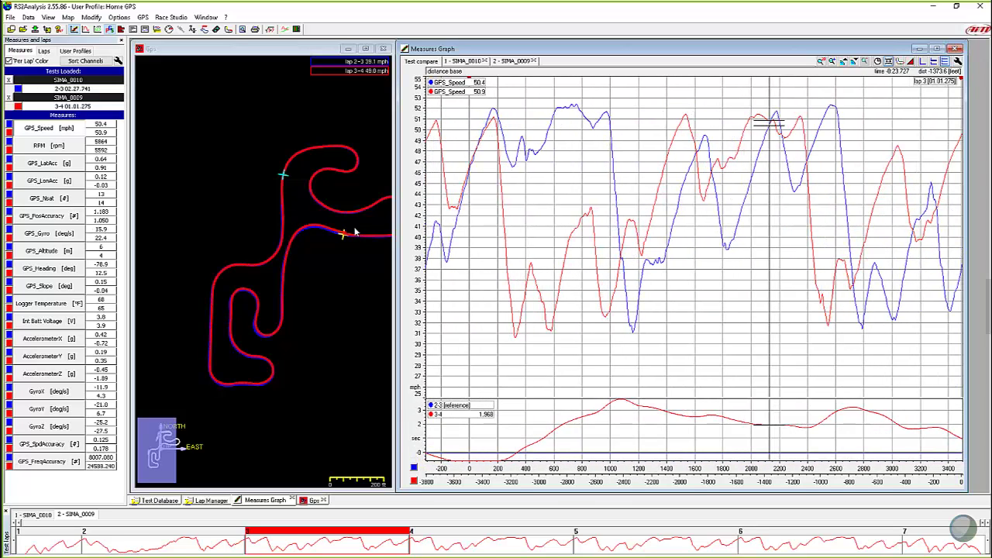
left_click_drag(546, 481, 455, 477)
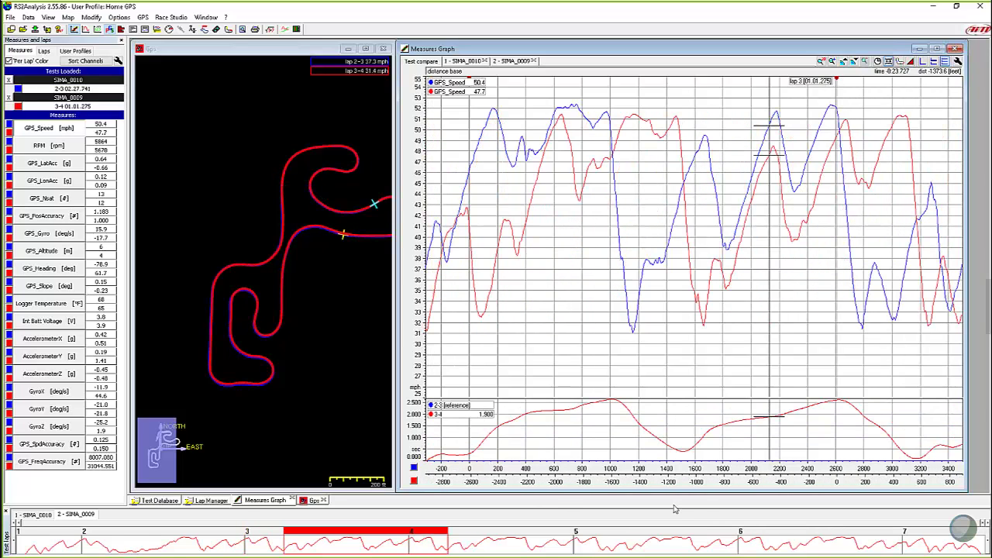
left_click_drag(720, 481, 654, 481)
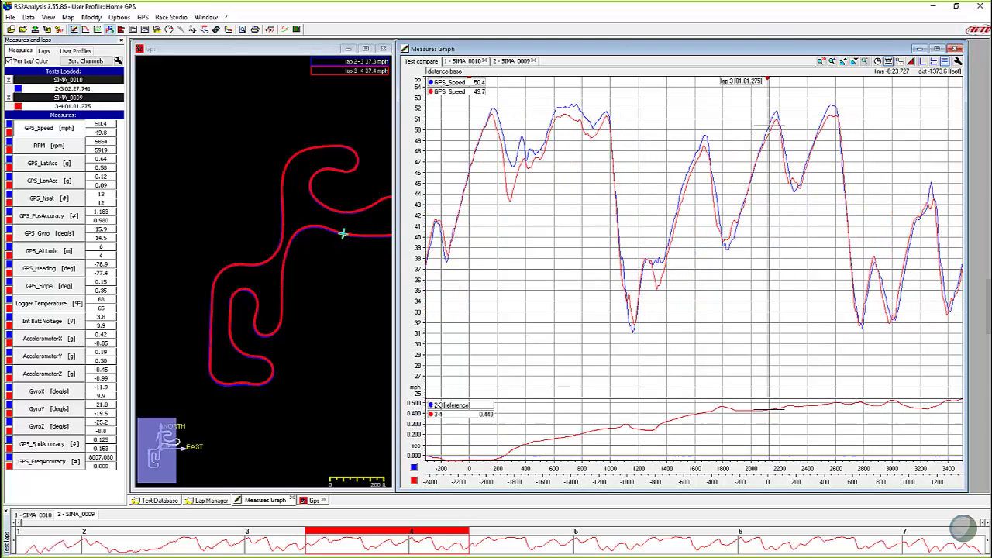
left_click_drag(638, 482, 638, 482)
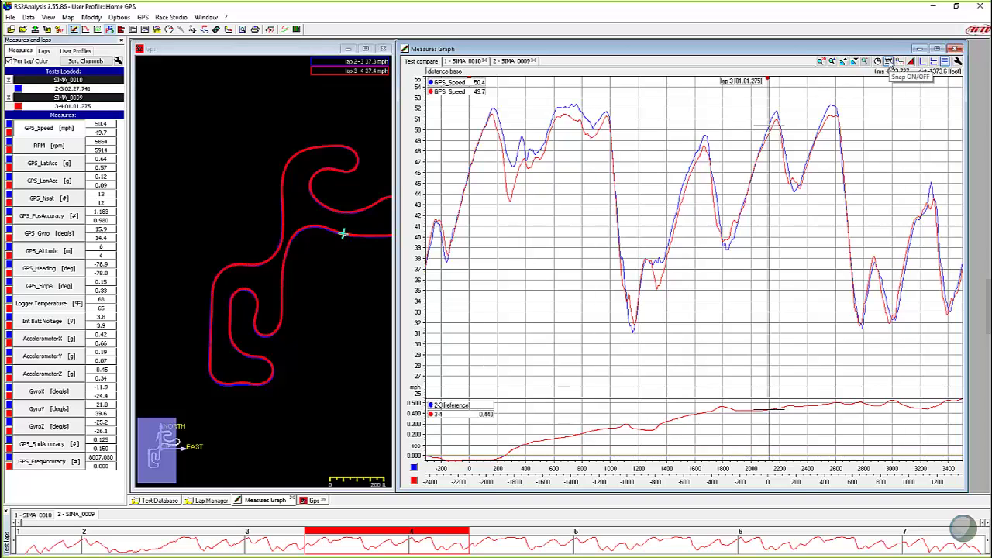
Return to the per-lap distance view and open the Set Lap Beacon dialog for SIMA_0010
left_click(889, 61)
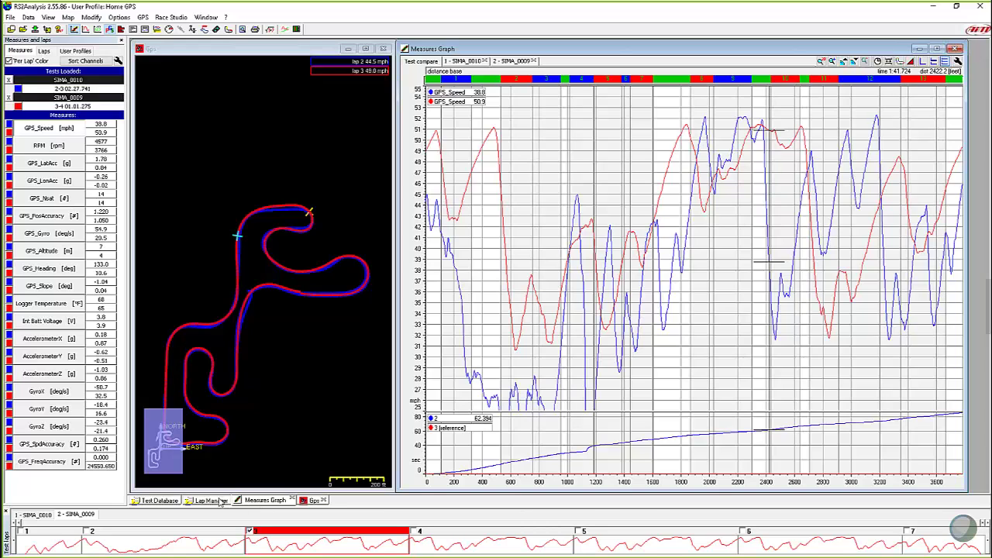
left_click(221, 502)
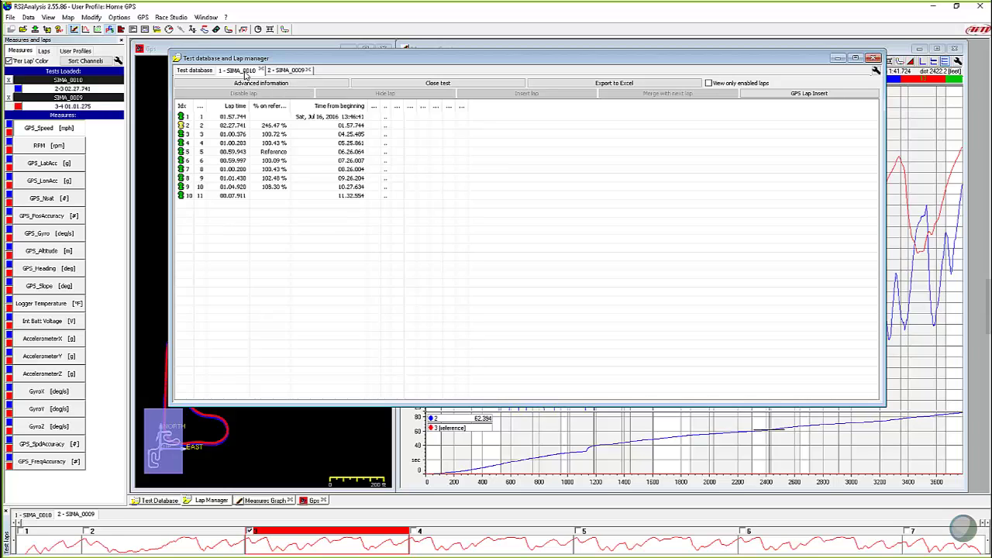
left_click(811, 95)
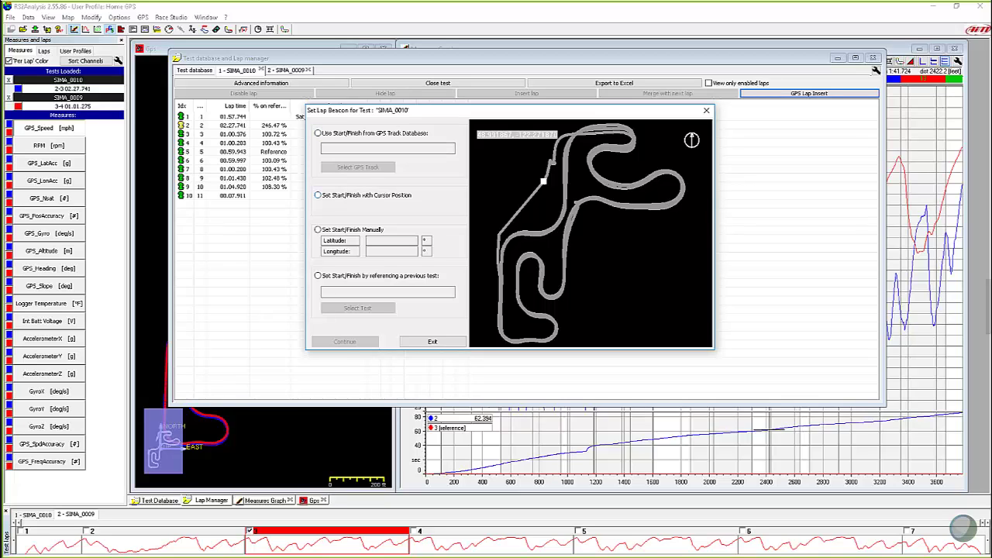
Mark a start/finish point on the track map, then choose to reference a previous test instead
left_click(628, 206)
left_click(635, 208)
left_click(623, 206)
left_click(320, 293)
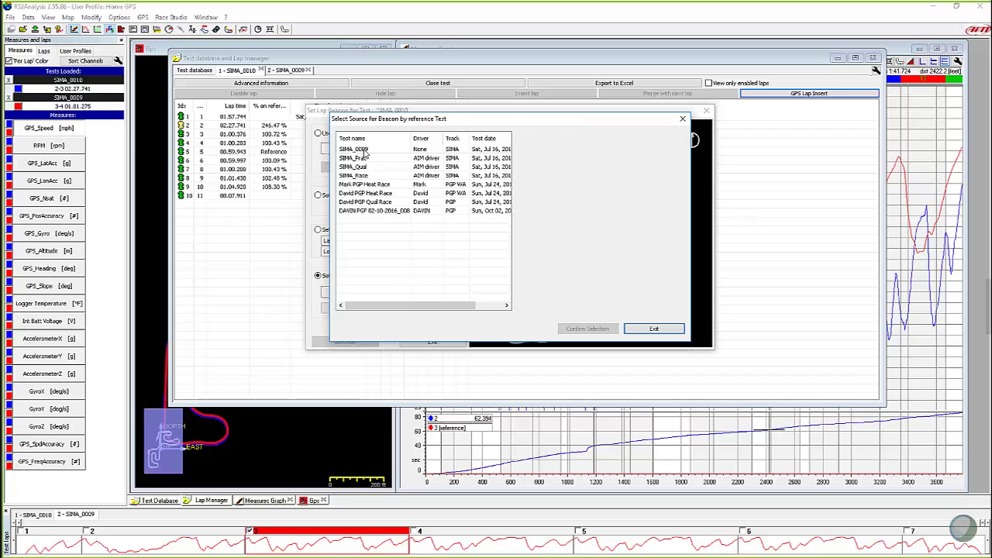
Re-time SIMA_0010 from SIMA_0009's start/finish and accept the 11 recalculated lap times
left_click(365, 152)
left_click(364, 152)
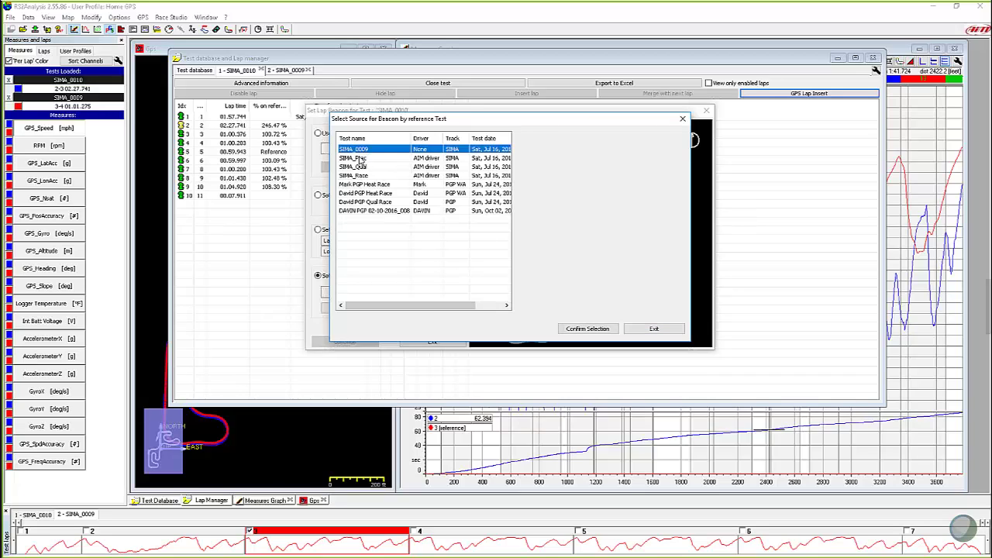
left_click(597, 328)
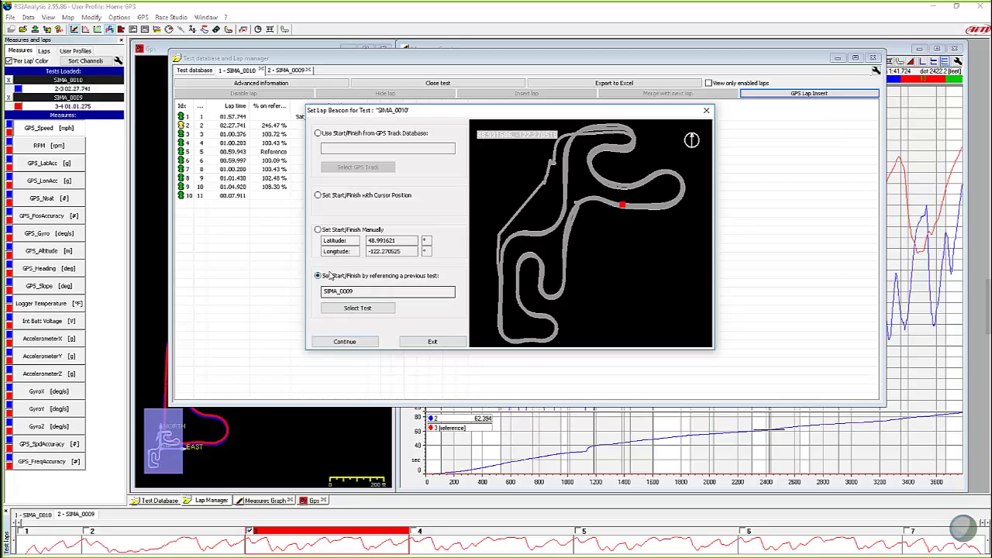
left_click(346, 342)
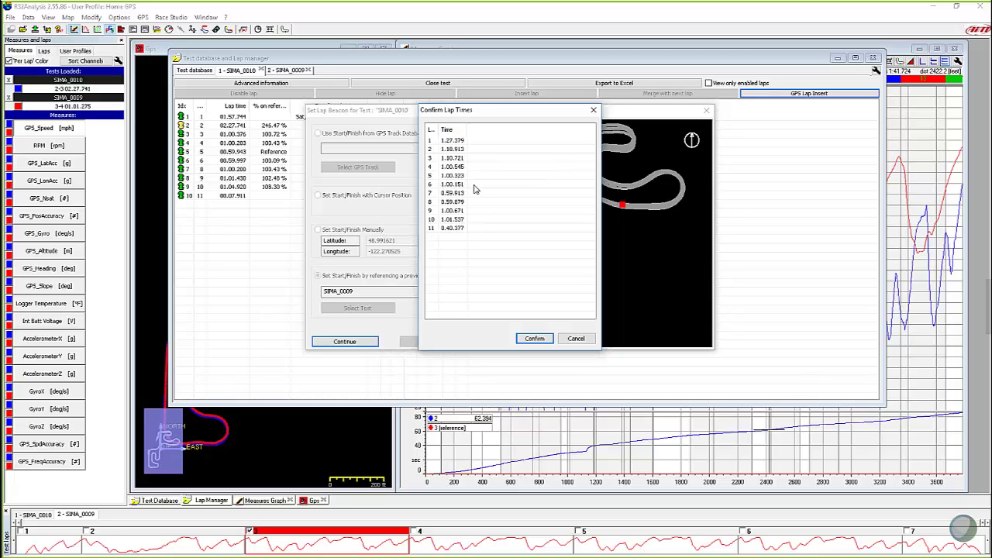
left_click(535, 341)
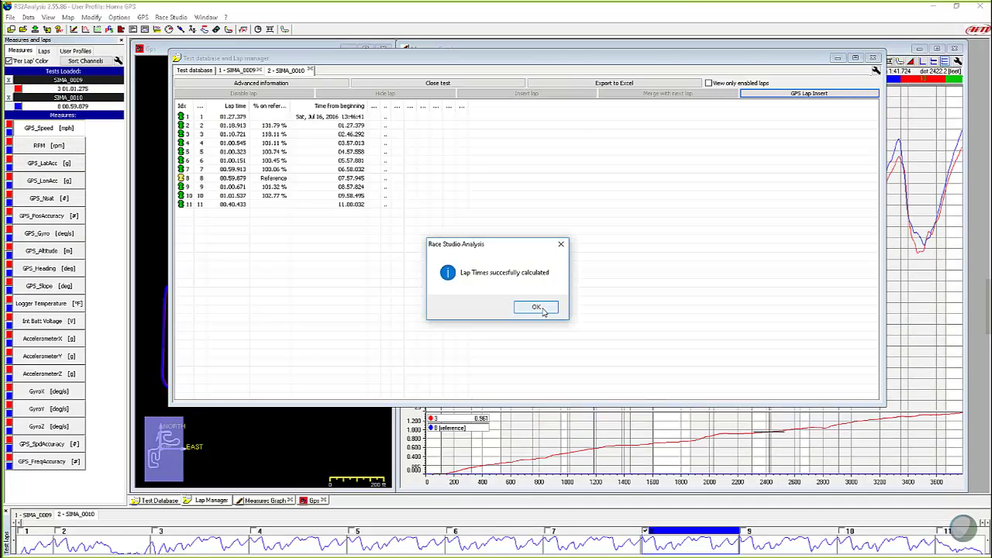
Compare SIMA_0009 lap 3 with SIMA_0010 lap 8 on the speed graph and track map, cursor at lap start
left_click(543, 310)
left_click(589, 423)
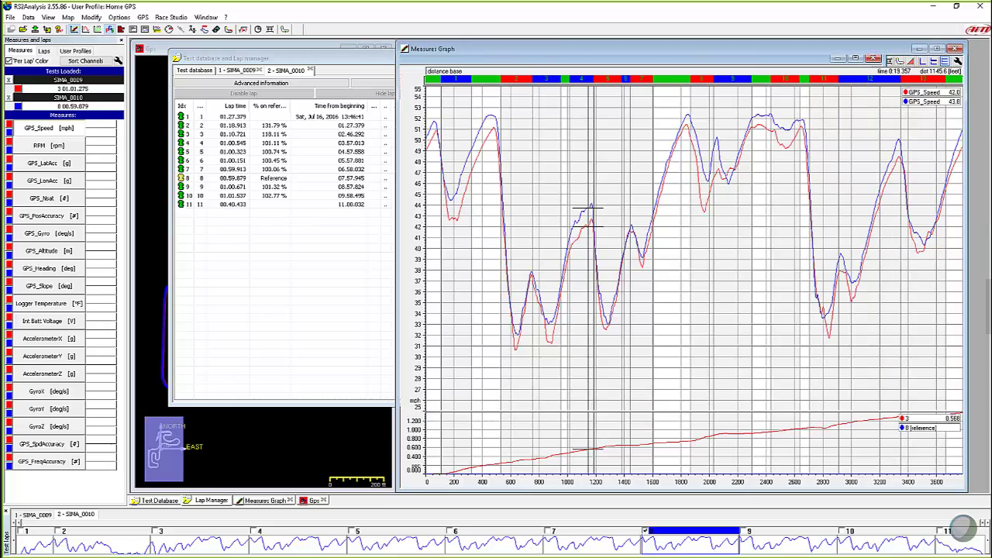
left_click(351, 431)
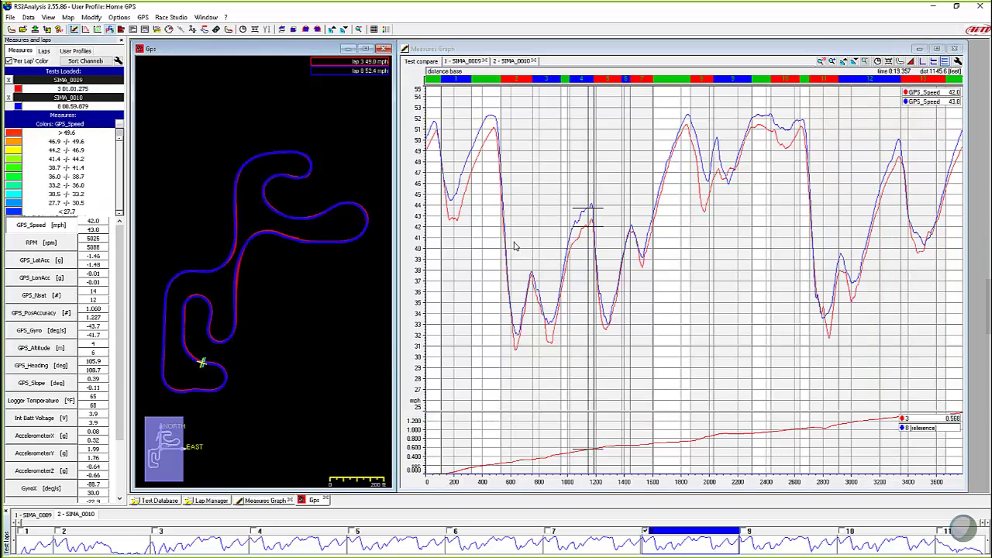
left_click_drag(487, 226, 429, 229)
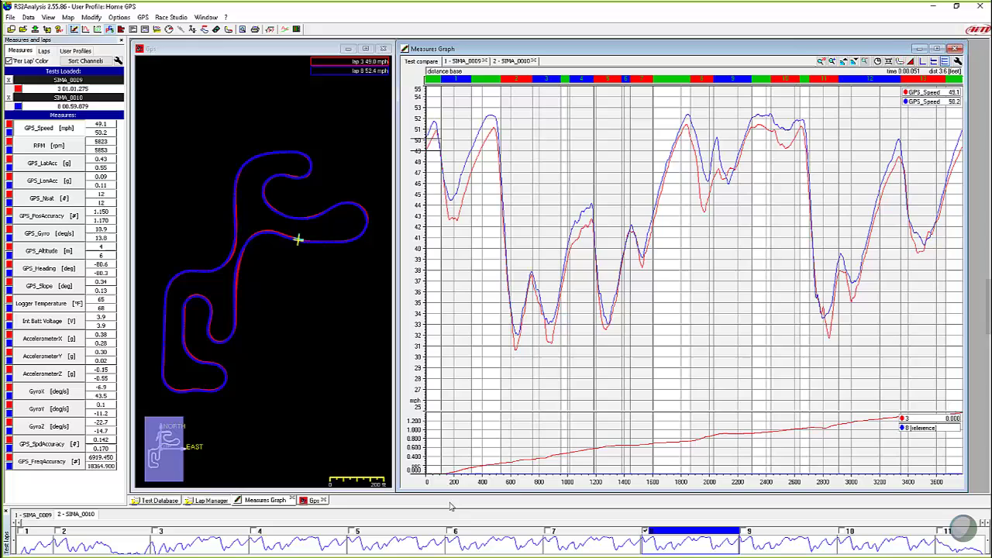
left_click(45, 516)
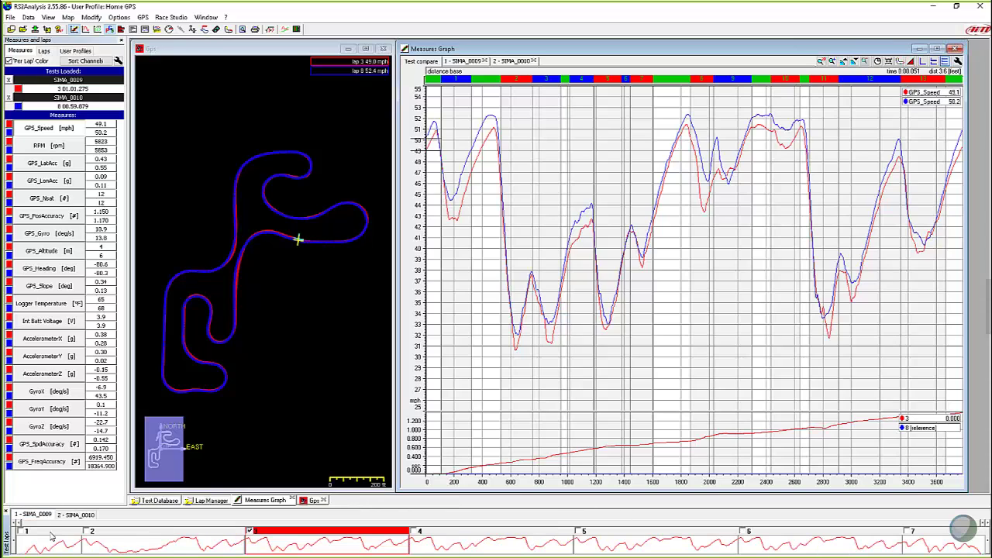
left_click(79, 515)
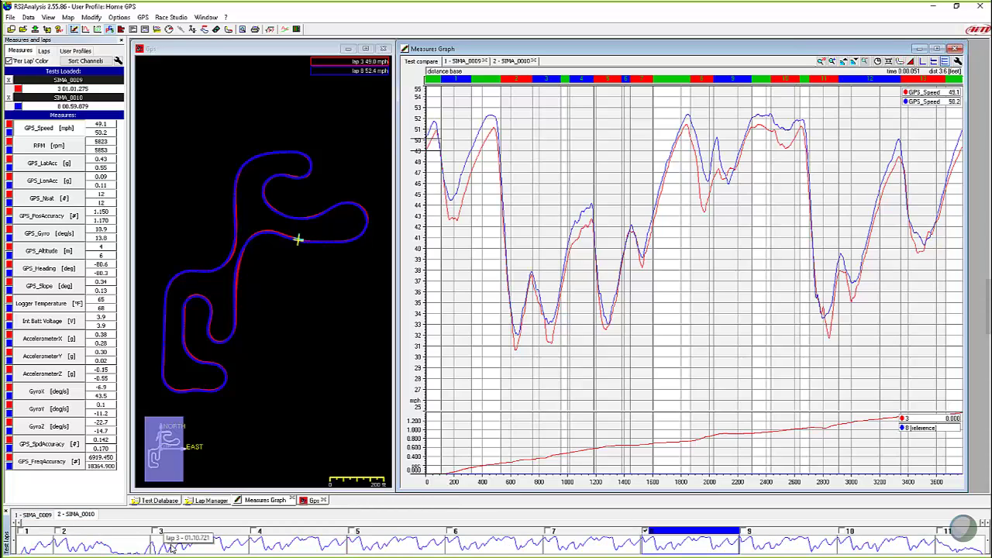